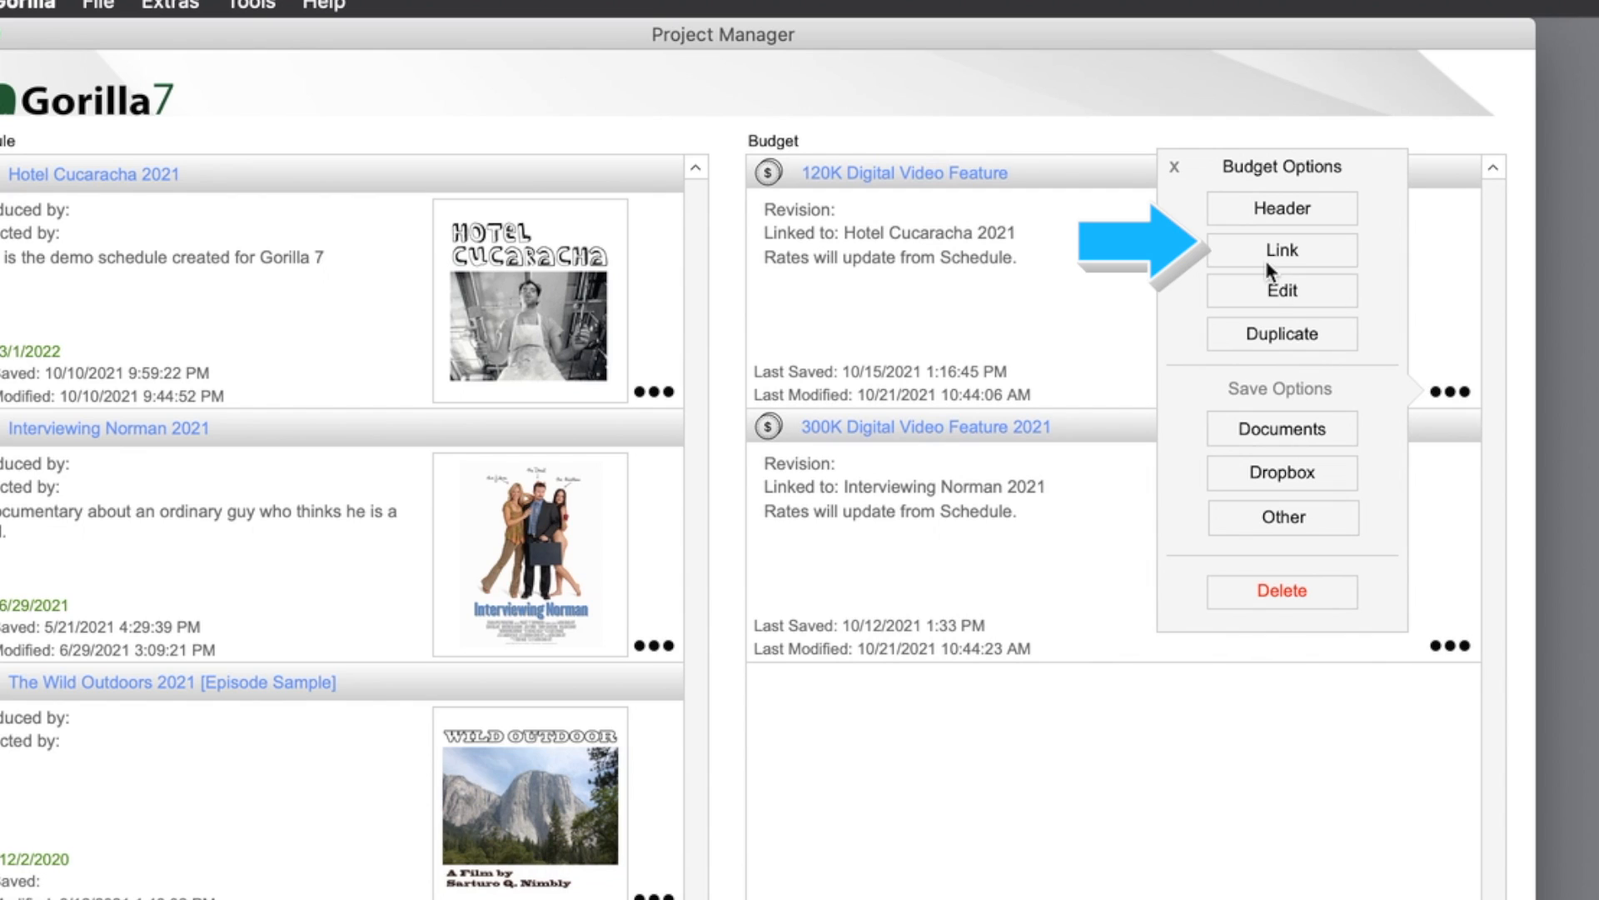
Unlink the 120K Digital Video Feature budget from its schedule and link it to the Hotel Cucaracha 2021 schedule.
{"action": "left_click", "coordinate": [1258, 248]}
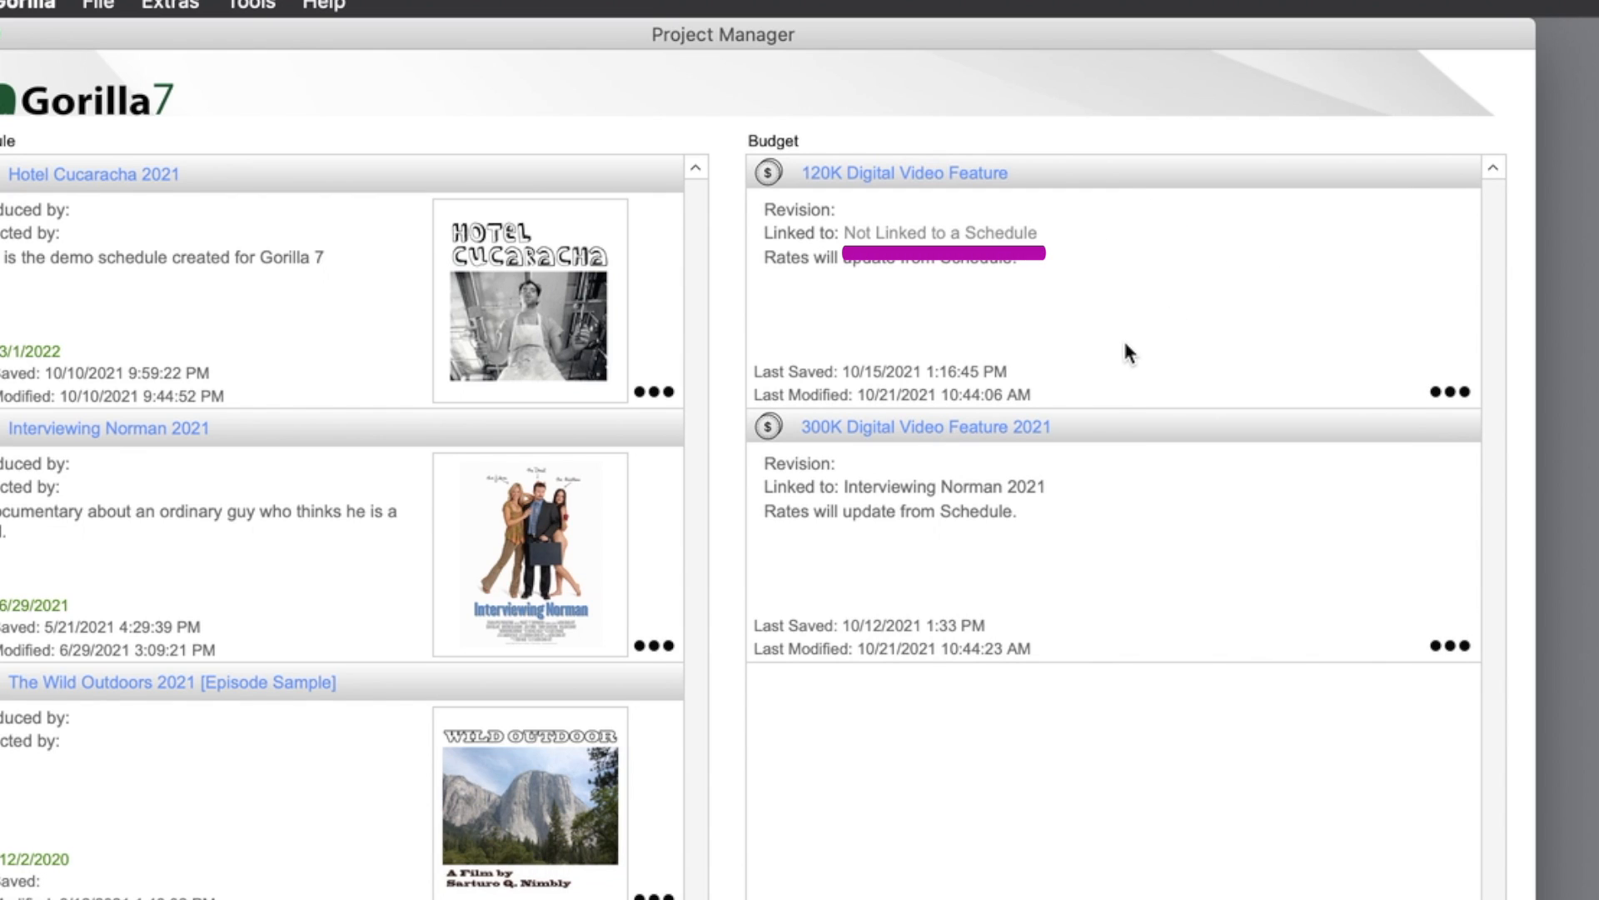
{"action": "left_click", "coordinate": [1450, 391]}
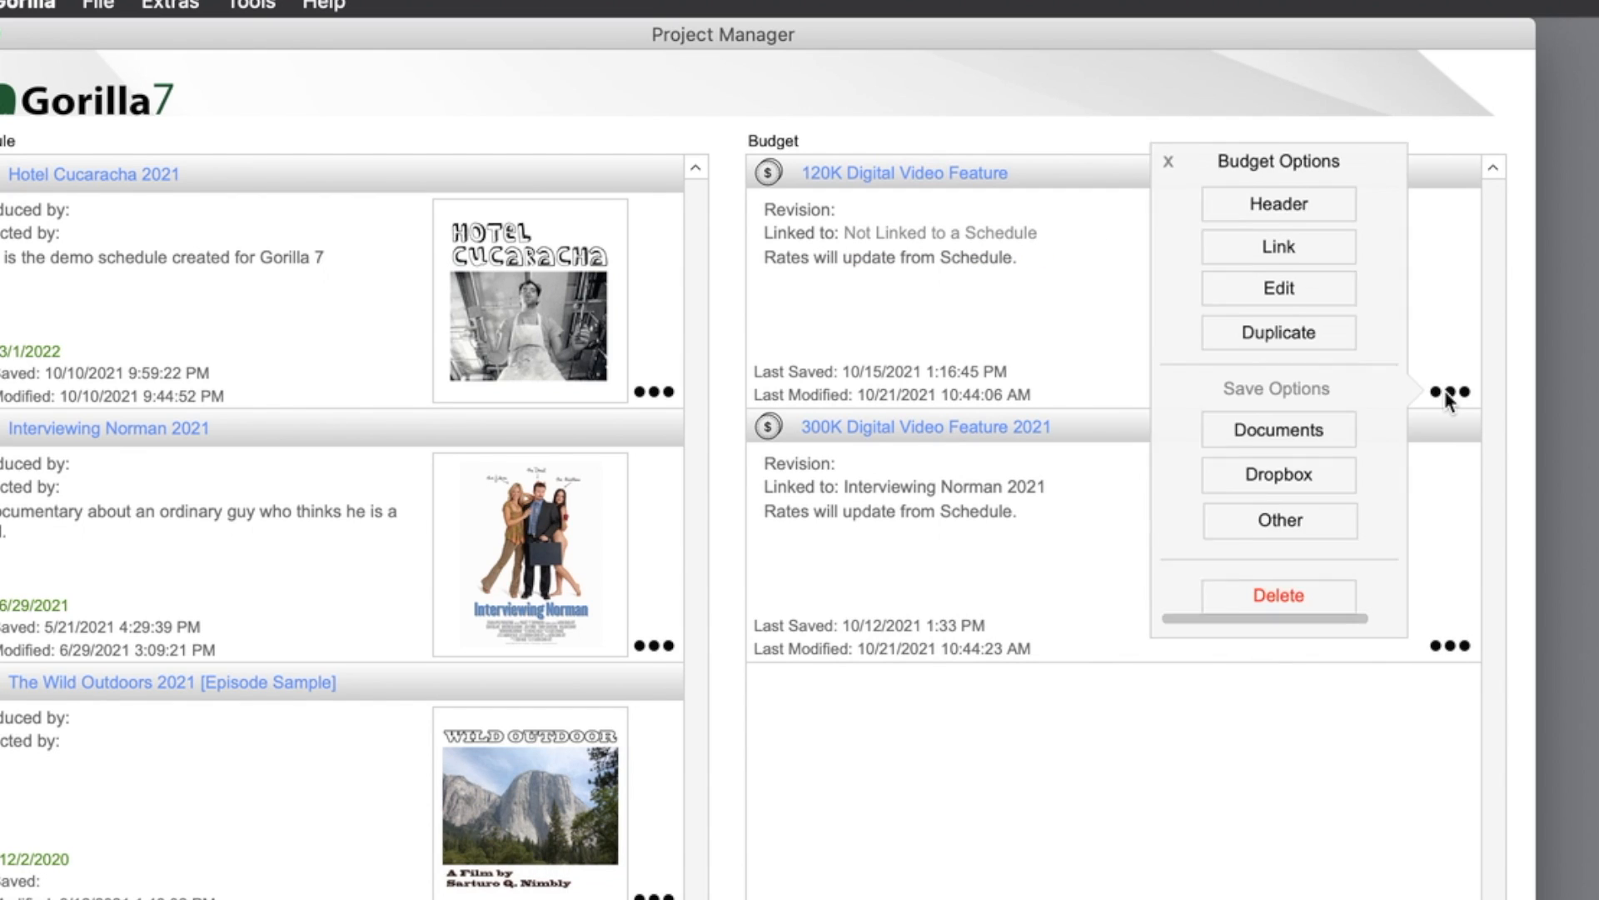
{"action": "left_click", "coordinate": [1278, 247]}
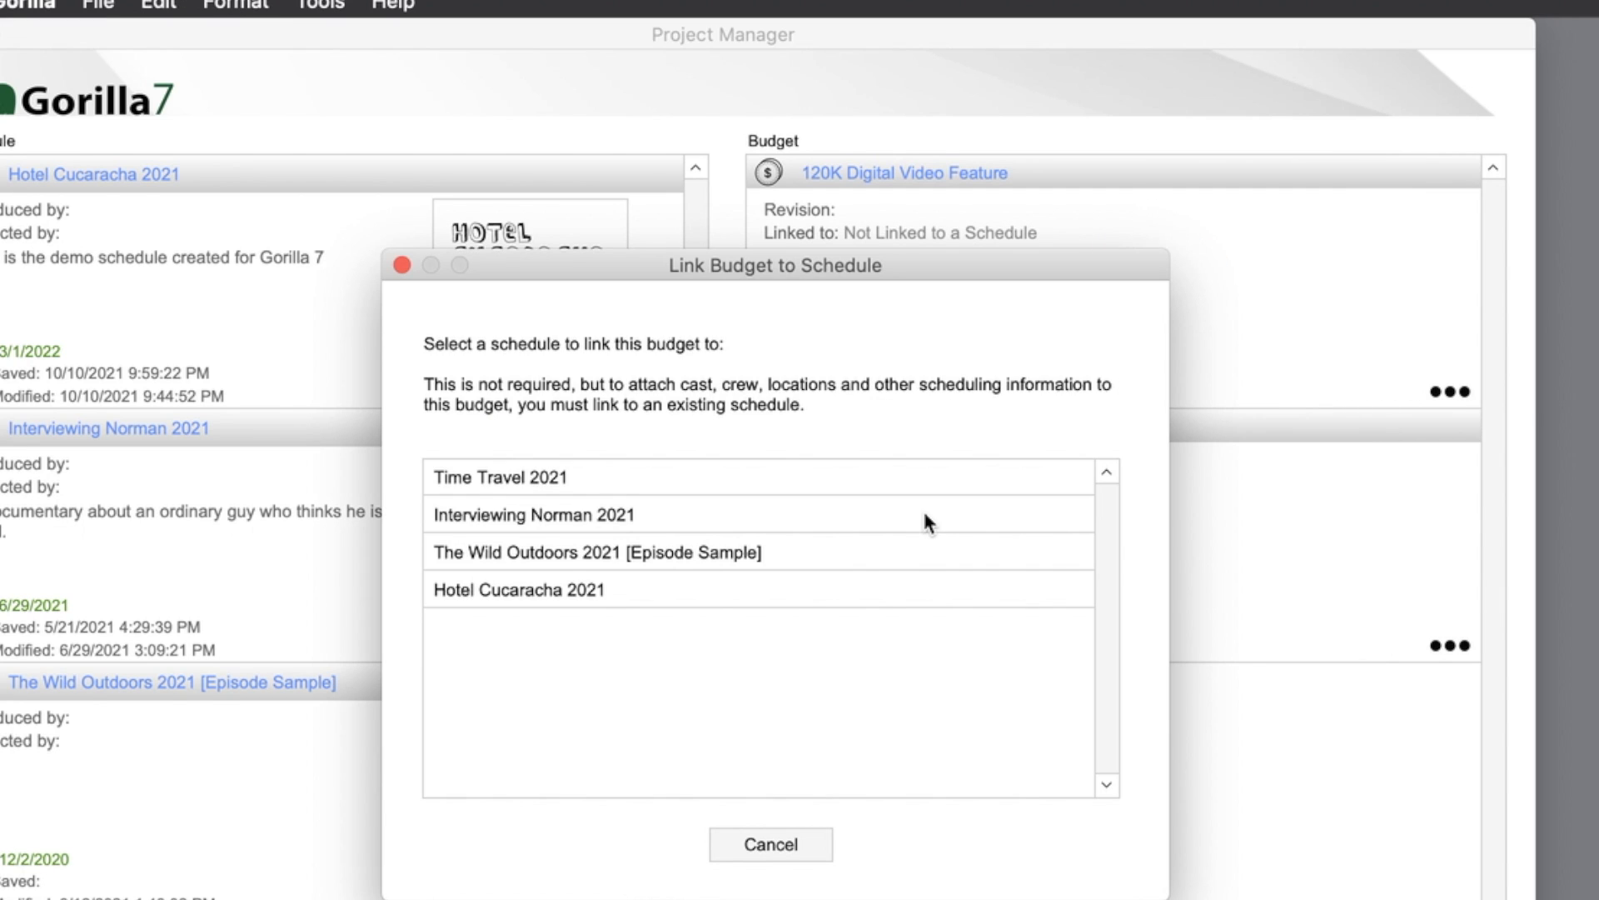
{"action": "left_click", "coordinate": [563, 592]}
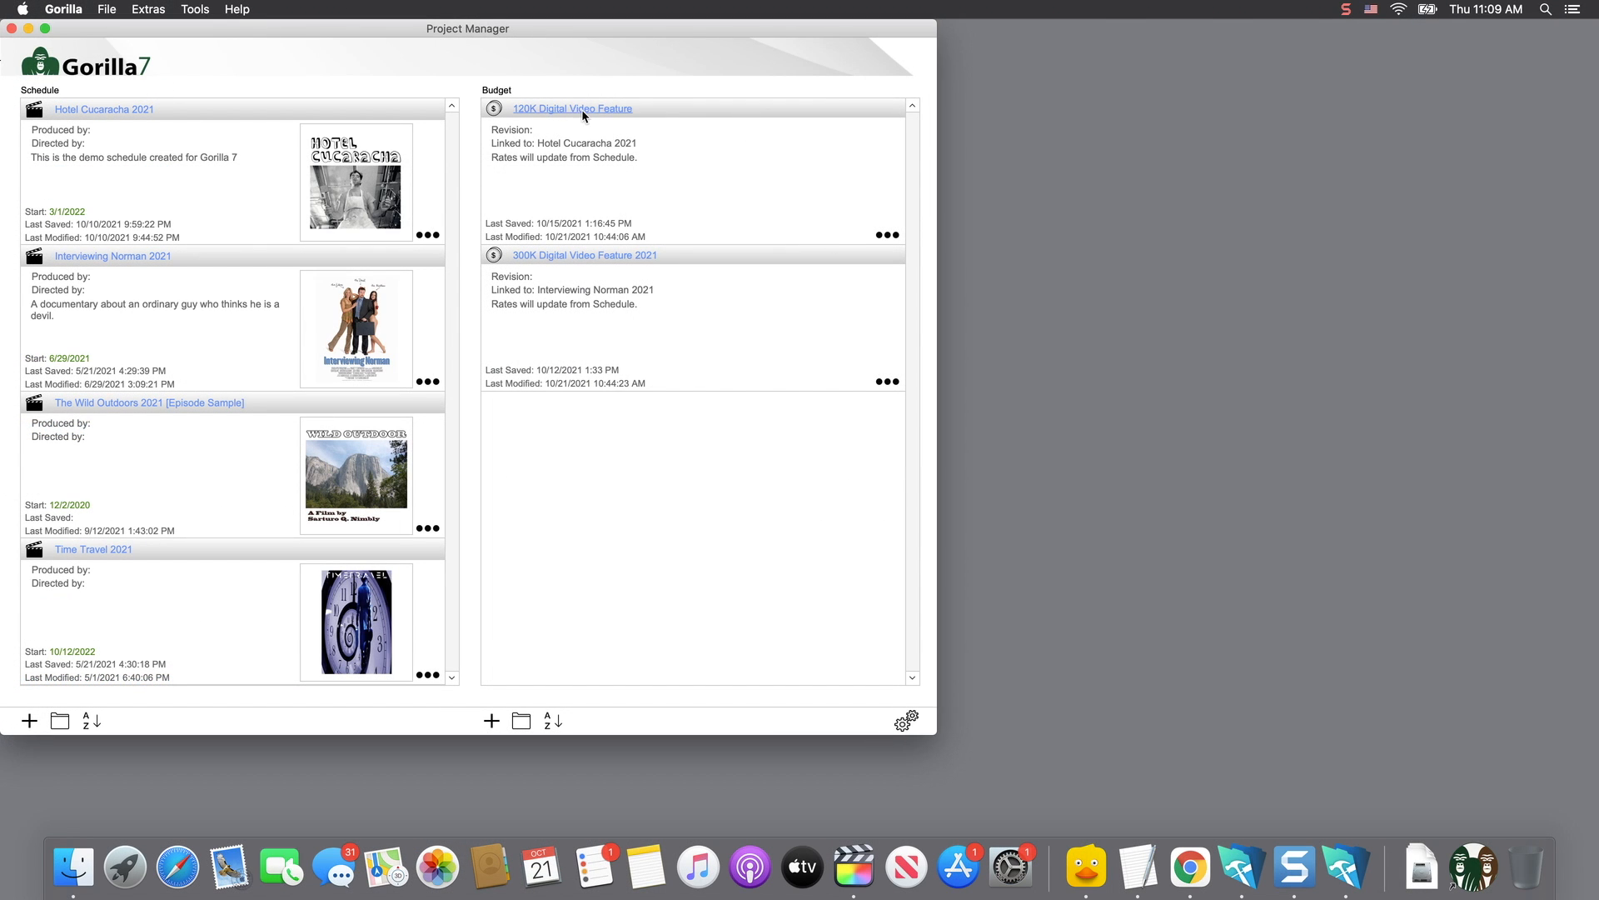
Open the 120K Digital Video Feature budget's Actors account (05-01) under Talent and bring up the actor import.
{"action": "left_click", "coordinate": [561, 108]}
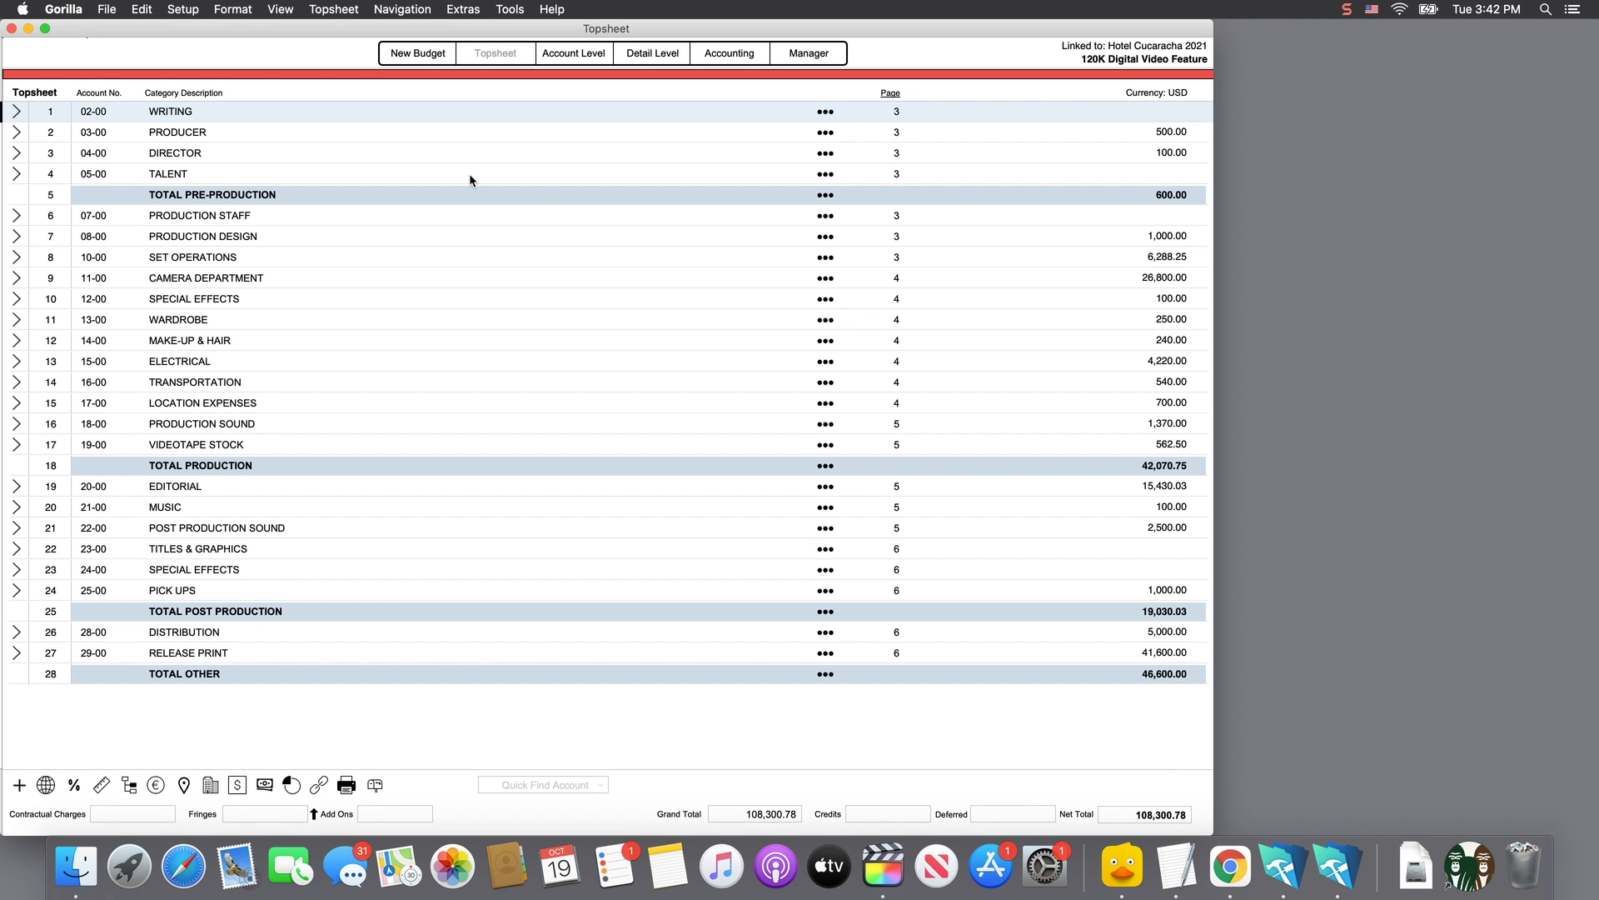
{"action": "left_click", "coordinate": [17, 175]}
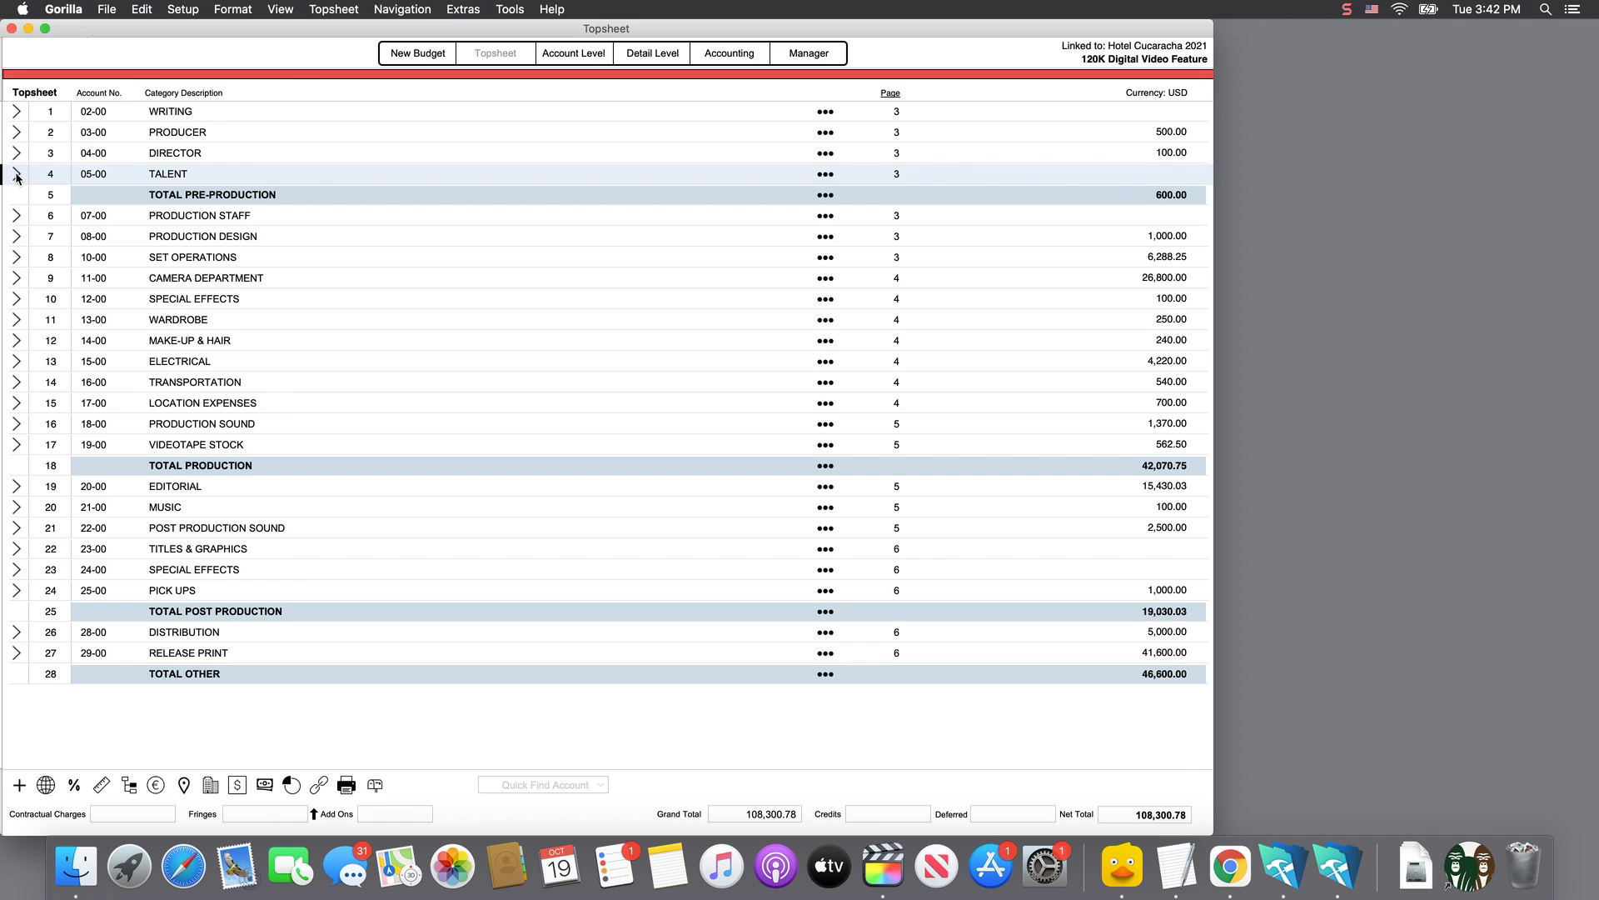
{"action": "left_click", "coordinate": [40, 112]}
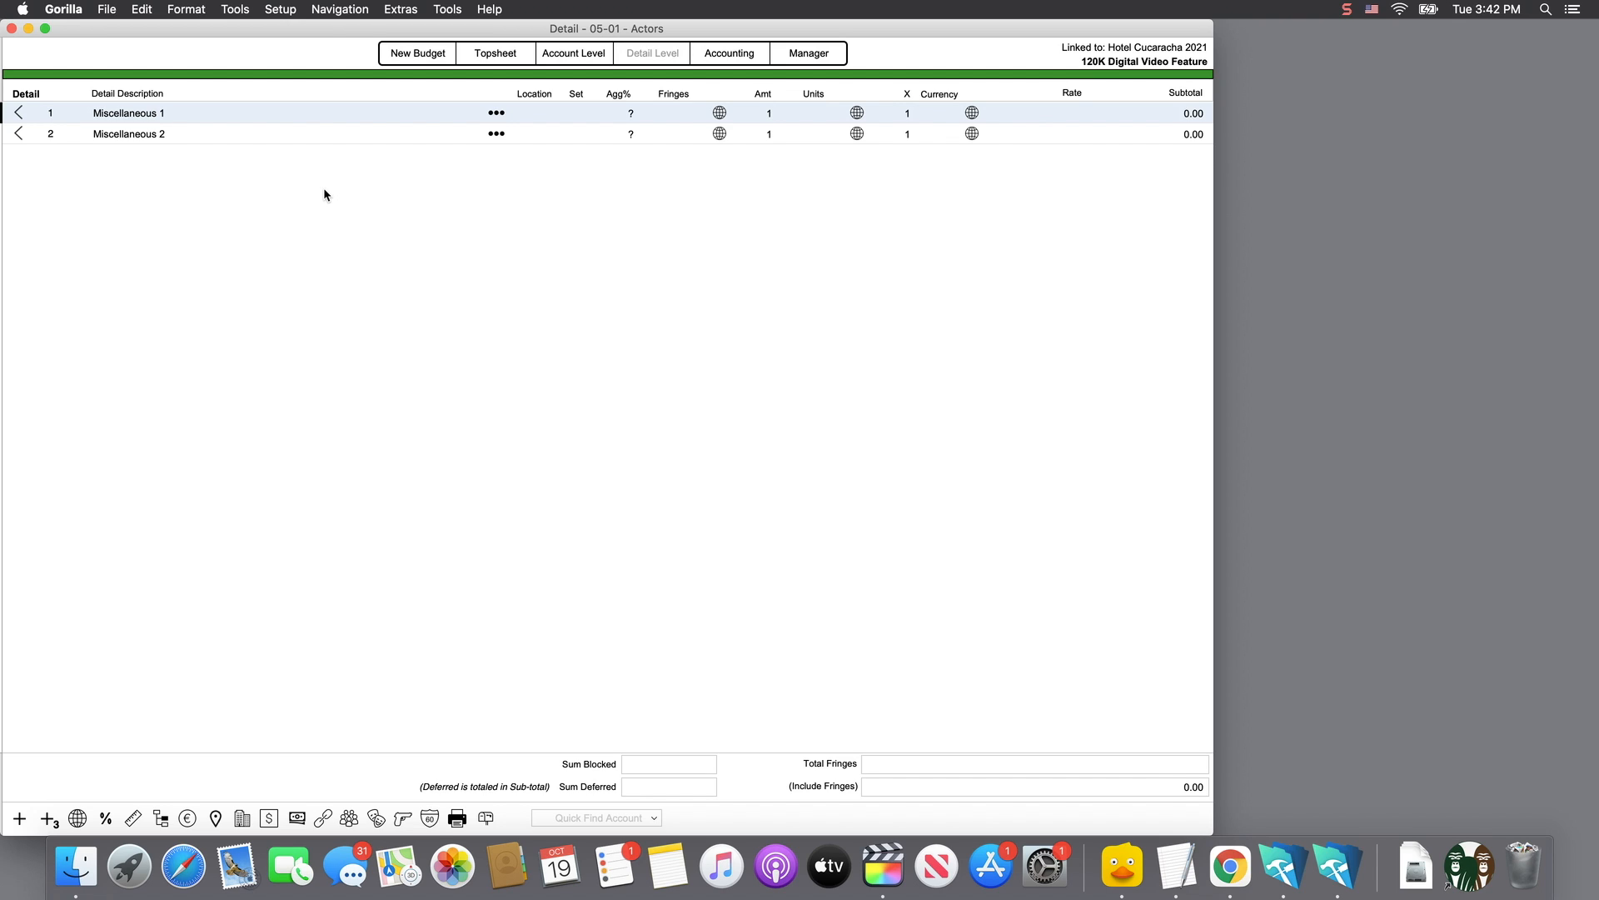
{"action": "left_click", "coordinate": [377, 819]}
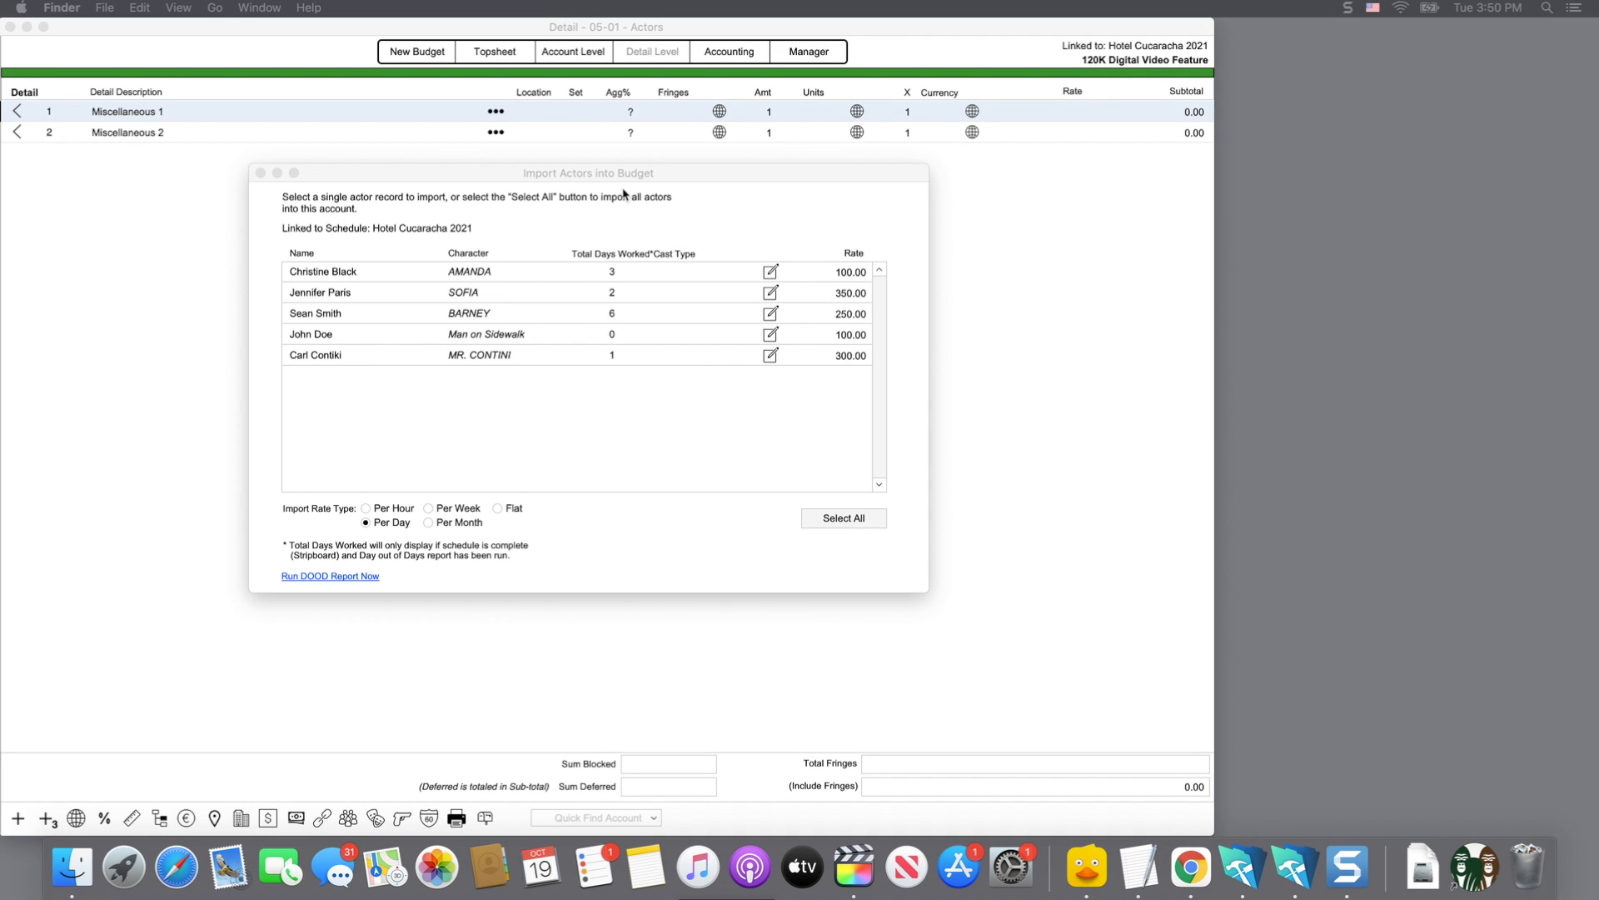
{"action": "left_click", "coordinate": [600, 173]}
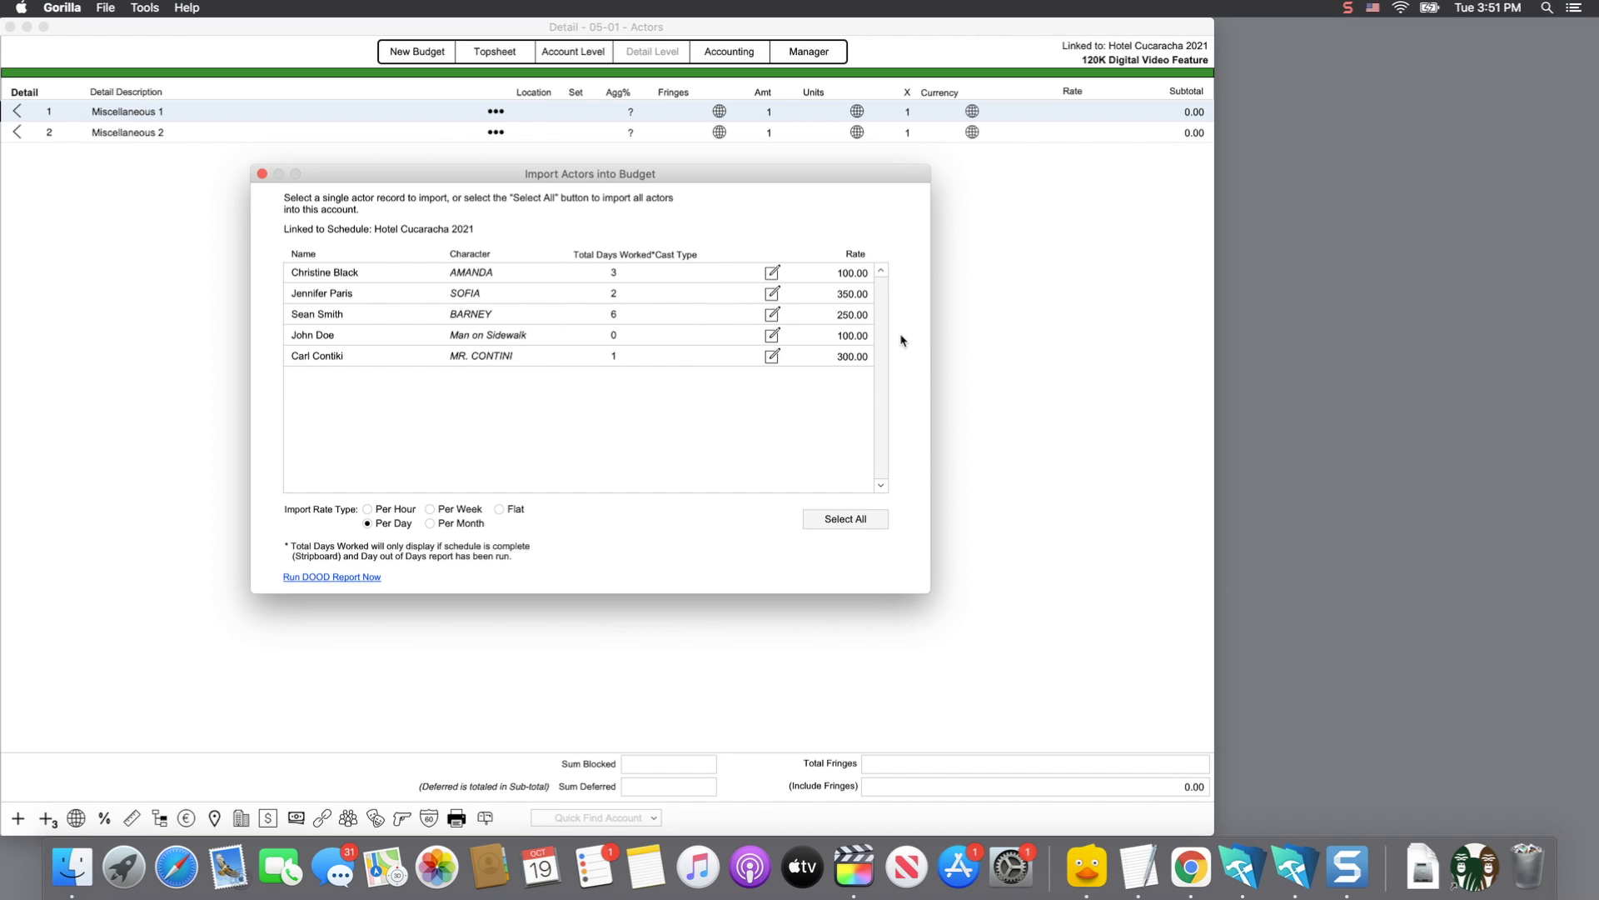
Review the record of the actor playing AMANDA and import that actor into the Actors account at the per-day rate.
{"action": "left_click", "coordinate": [772, 275]}
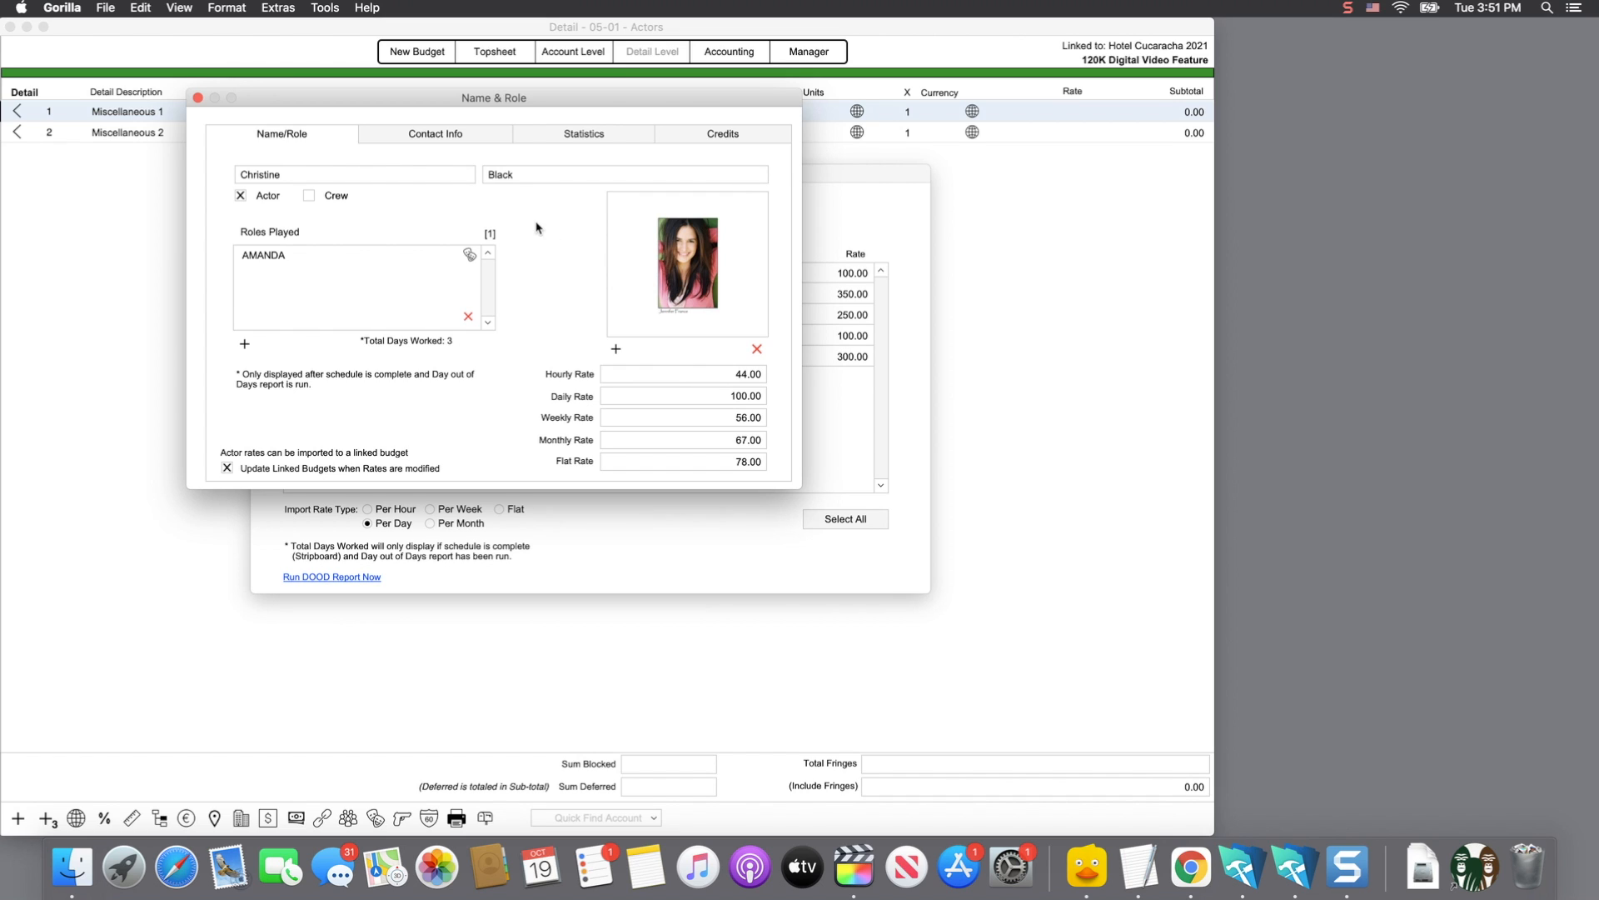
{"action": "left_click", "coordinate": [197, 98]}
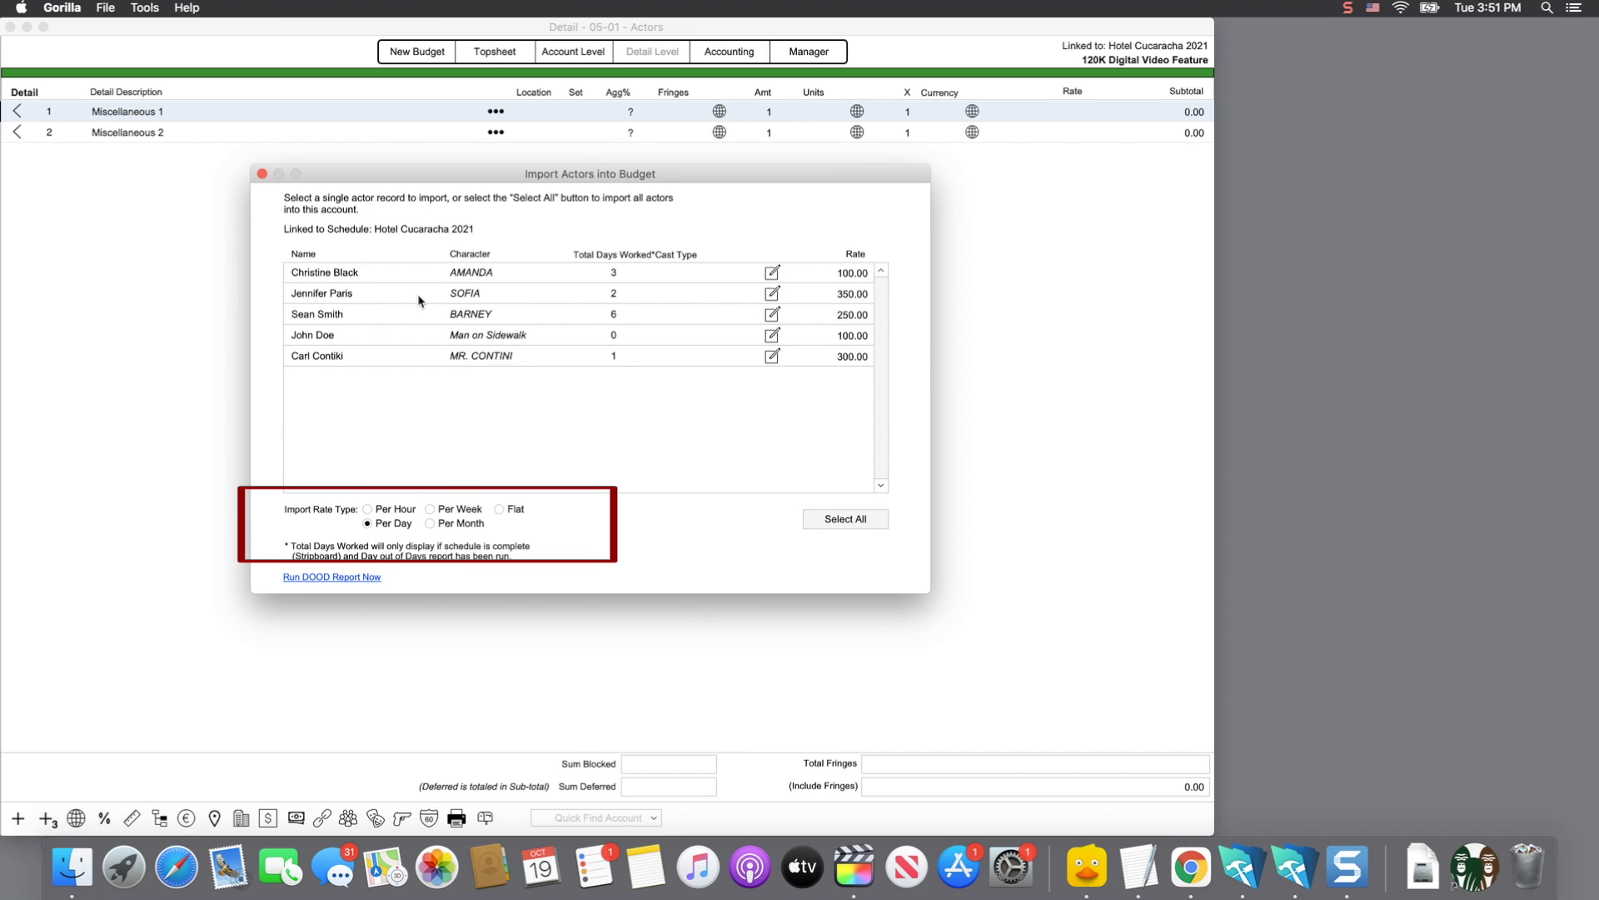
{"action": "left_click", "coordinate": [341, 277]}
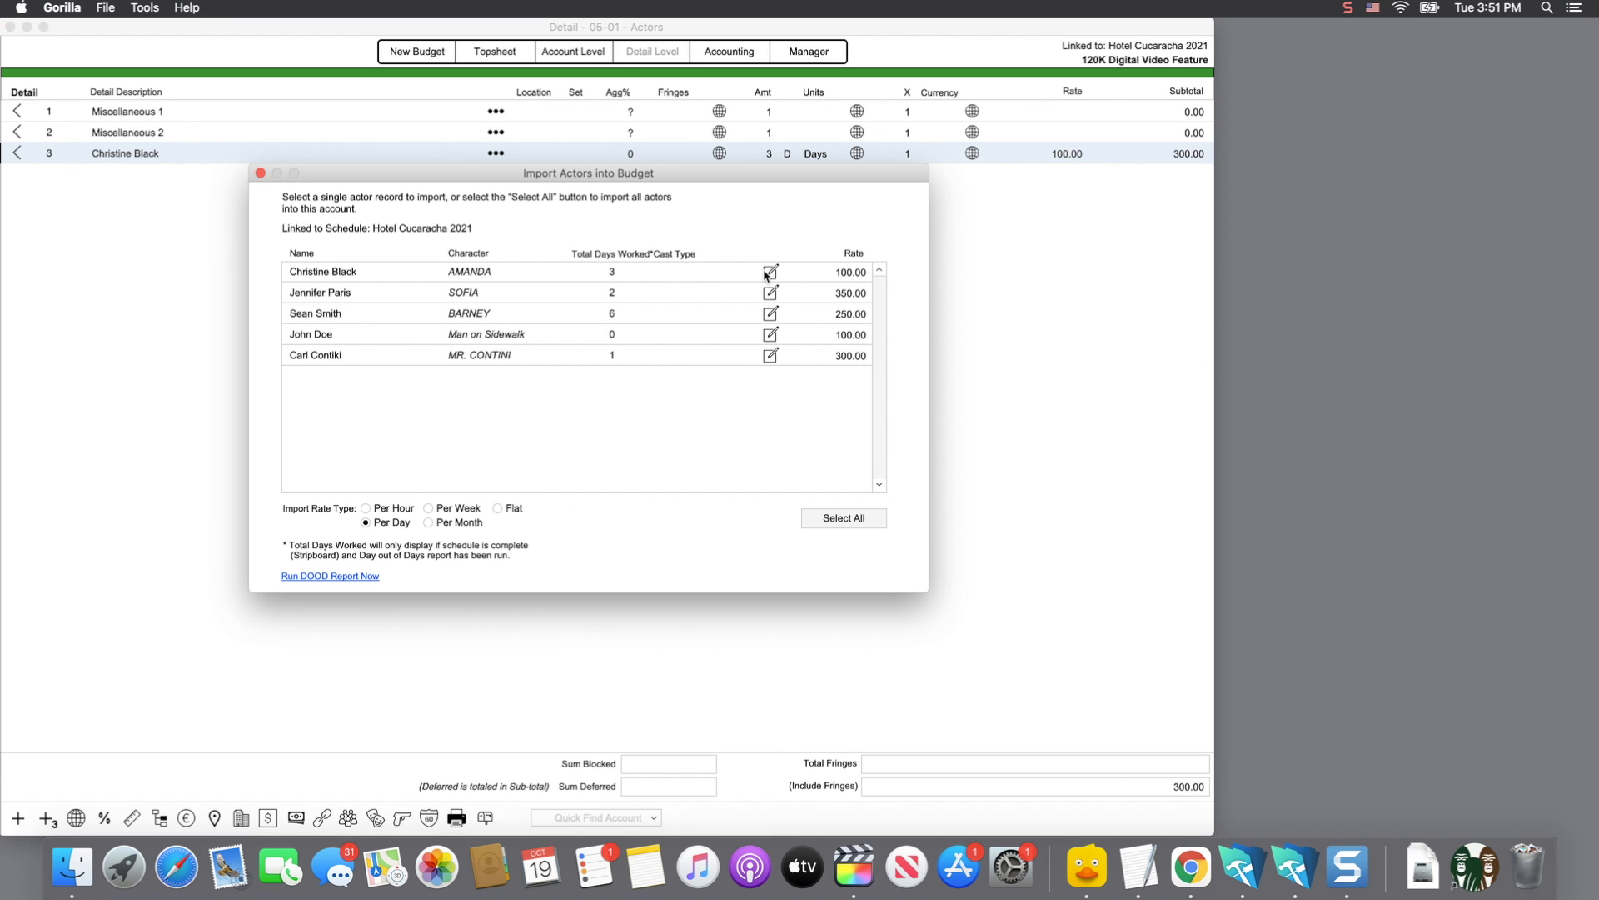
Set the daily rate of the actor playing AMANDA to 150 and check the record's option for updating linked budgets.
{"action": "left_click", "coordinate": [768, 273]}
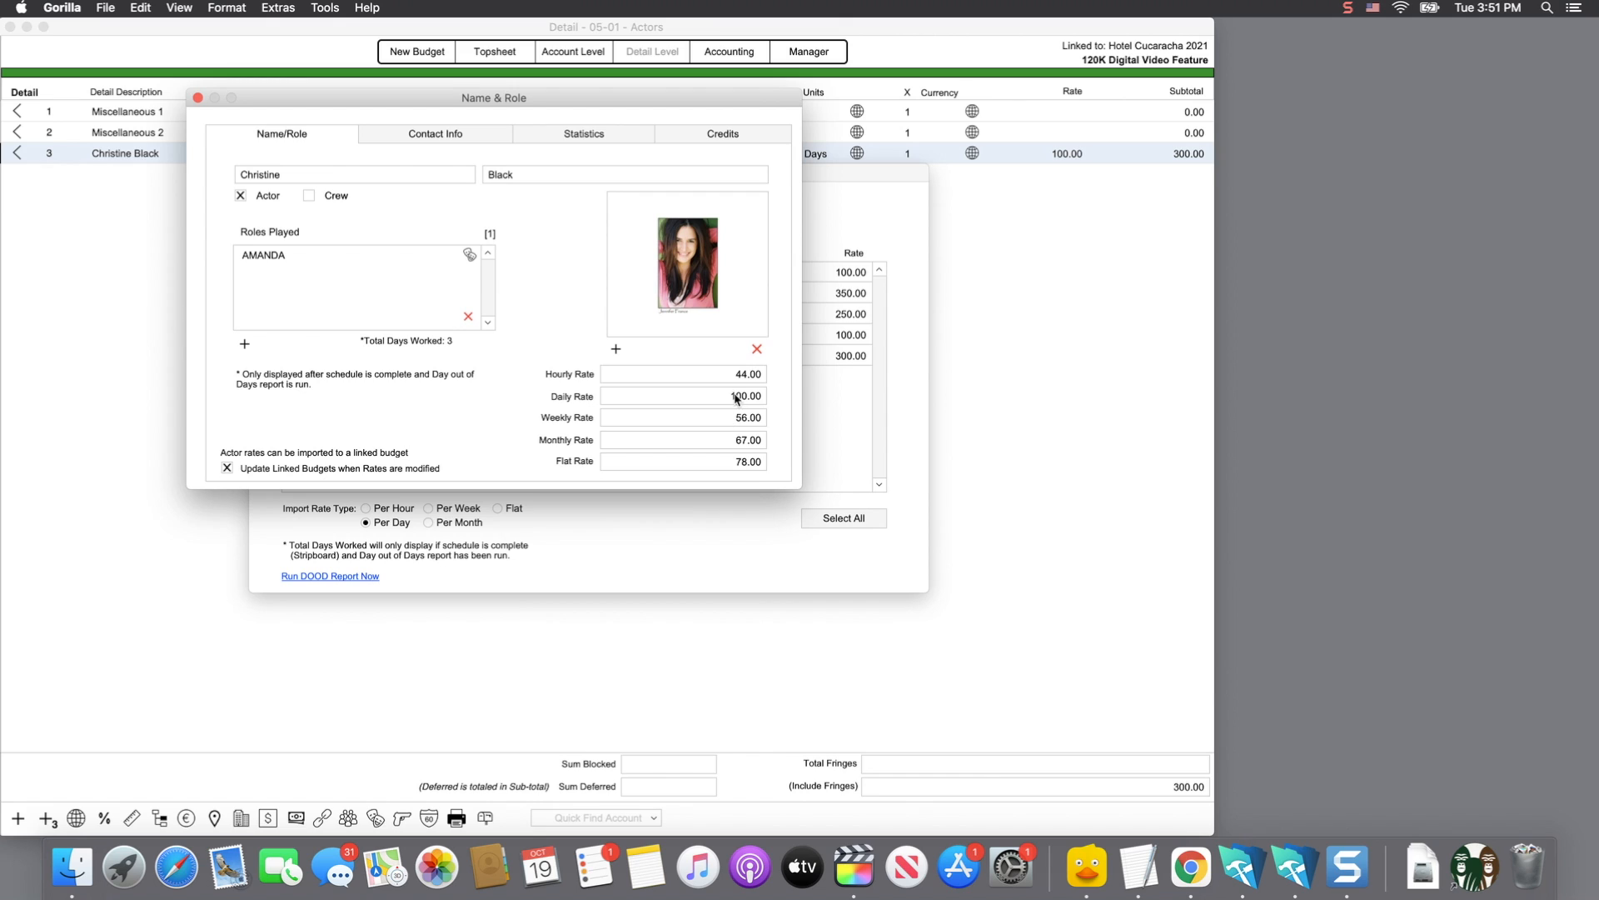
{"action": "left_click", "coordinate": [737, 399]}
{"action": "type", "text": "150"}
{"action": "left_click", "coordinate": [789, 402]}
{"action": "left_click", "coordinate": [198, 98]}
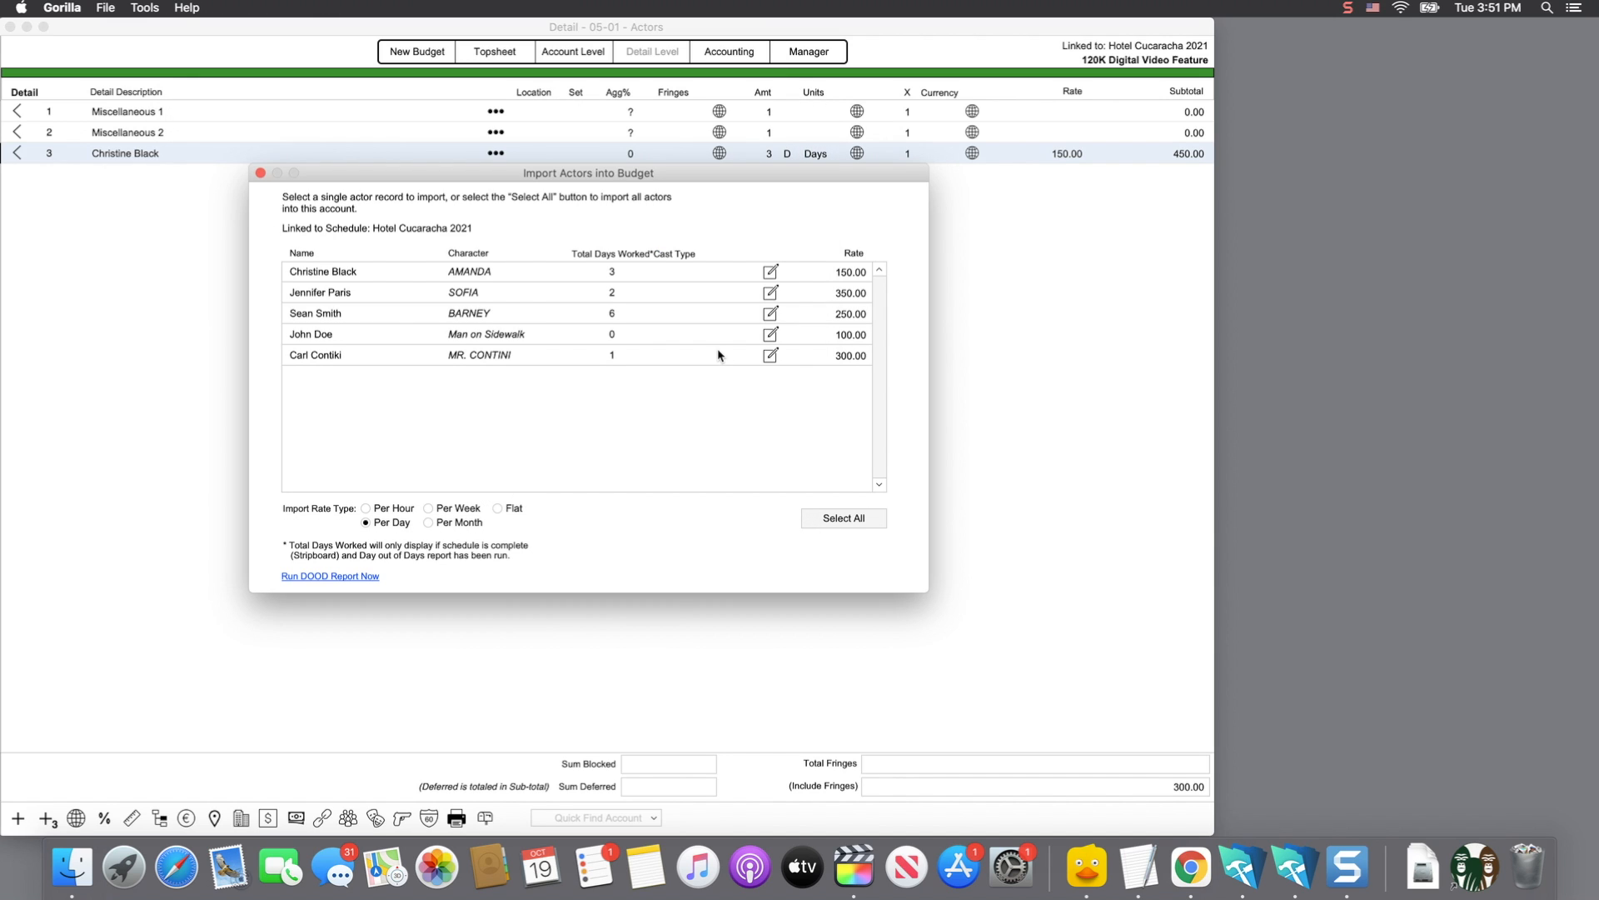
{"action": "left_click", "coordinate": [771, 274]}
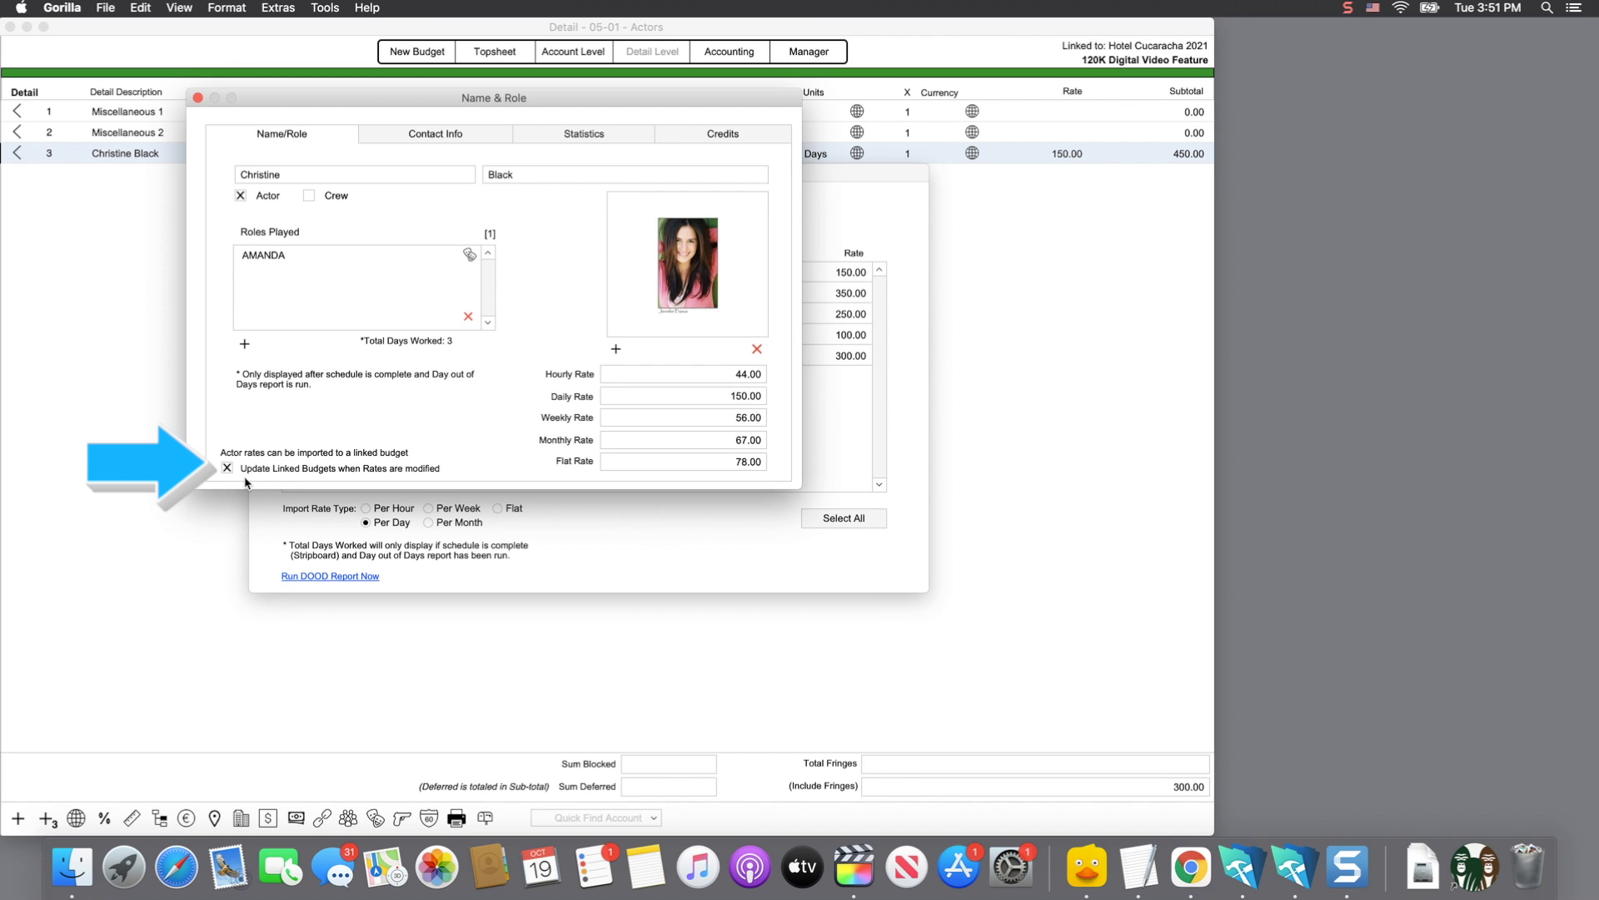
{"action": "left_click", "coordinate": [198, 98]}
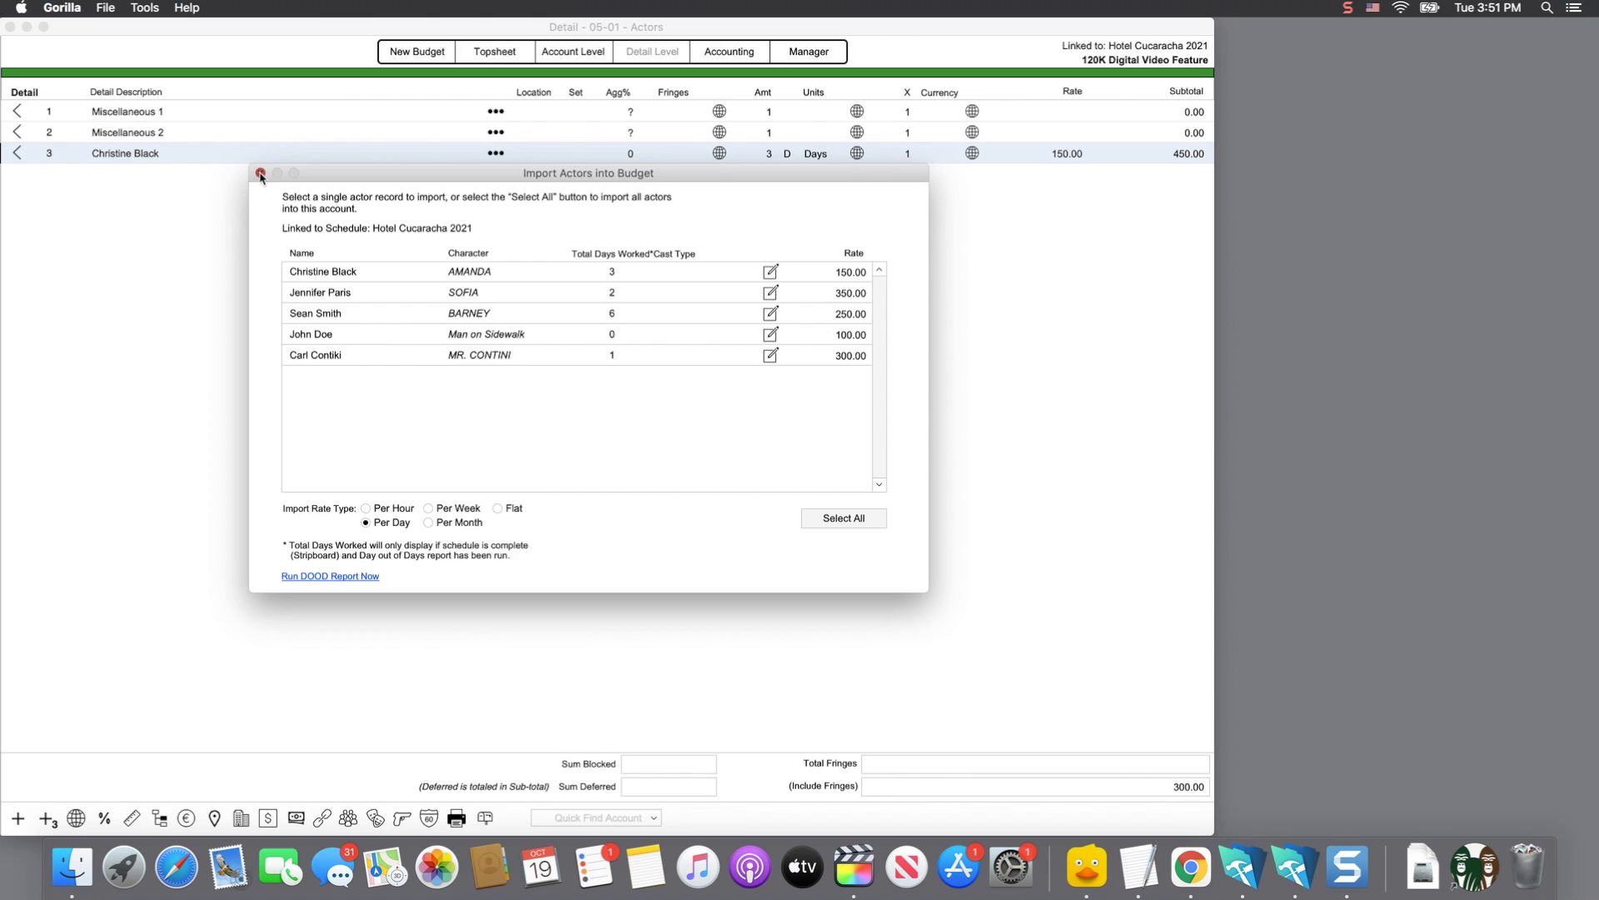
Delete all detail rows of the Director of Photography account (11-01) in the Camera Department category.
{"action": "left_click", "coordinate": [484, 55]}
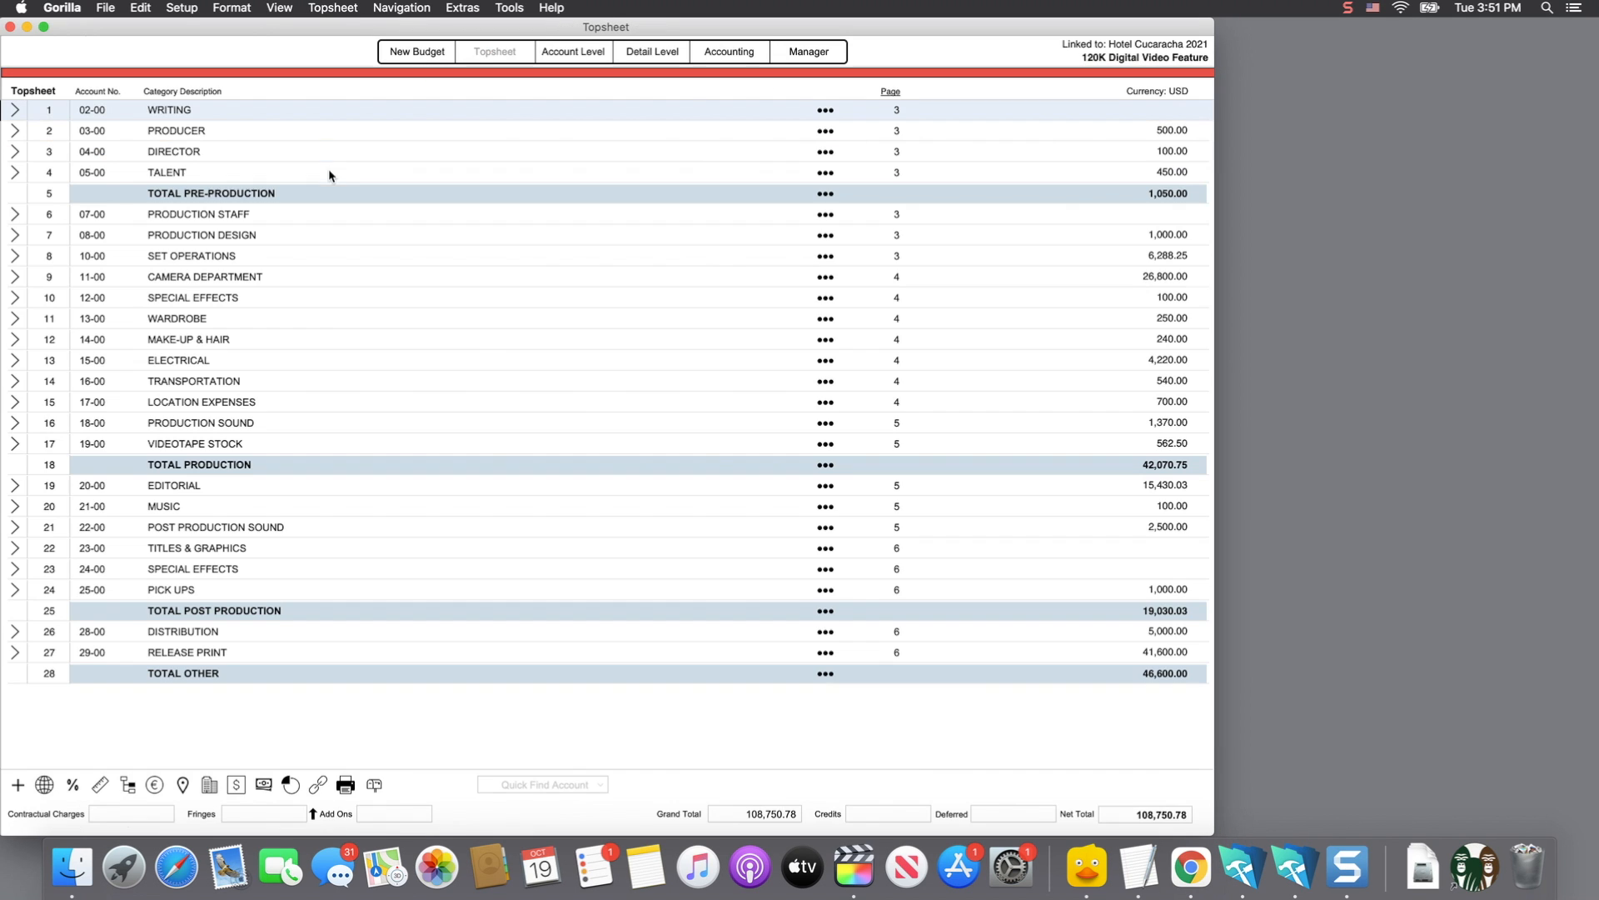
{"action": "left_click", "coordinate": [19, 280]}
{"action": "left_click", "coordinate": [16, 278]}
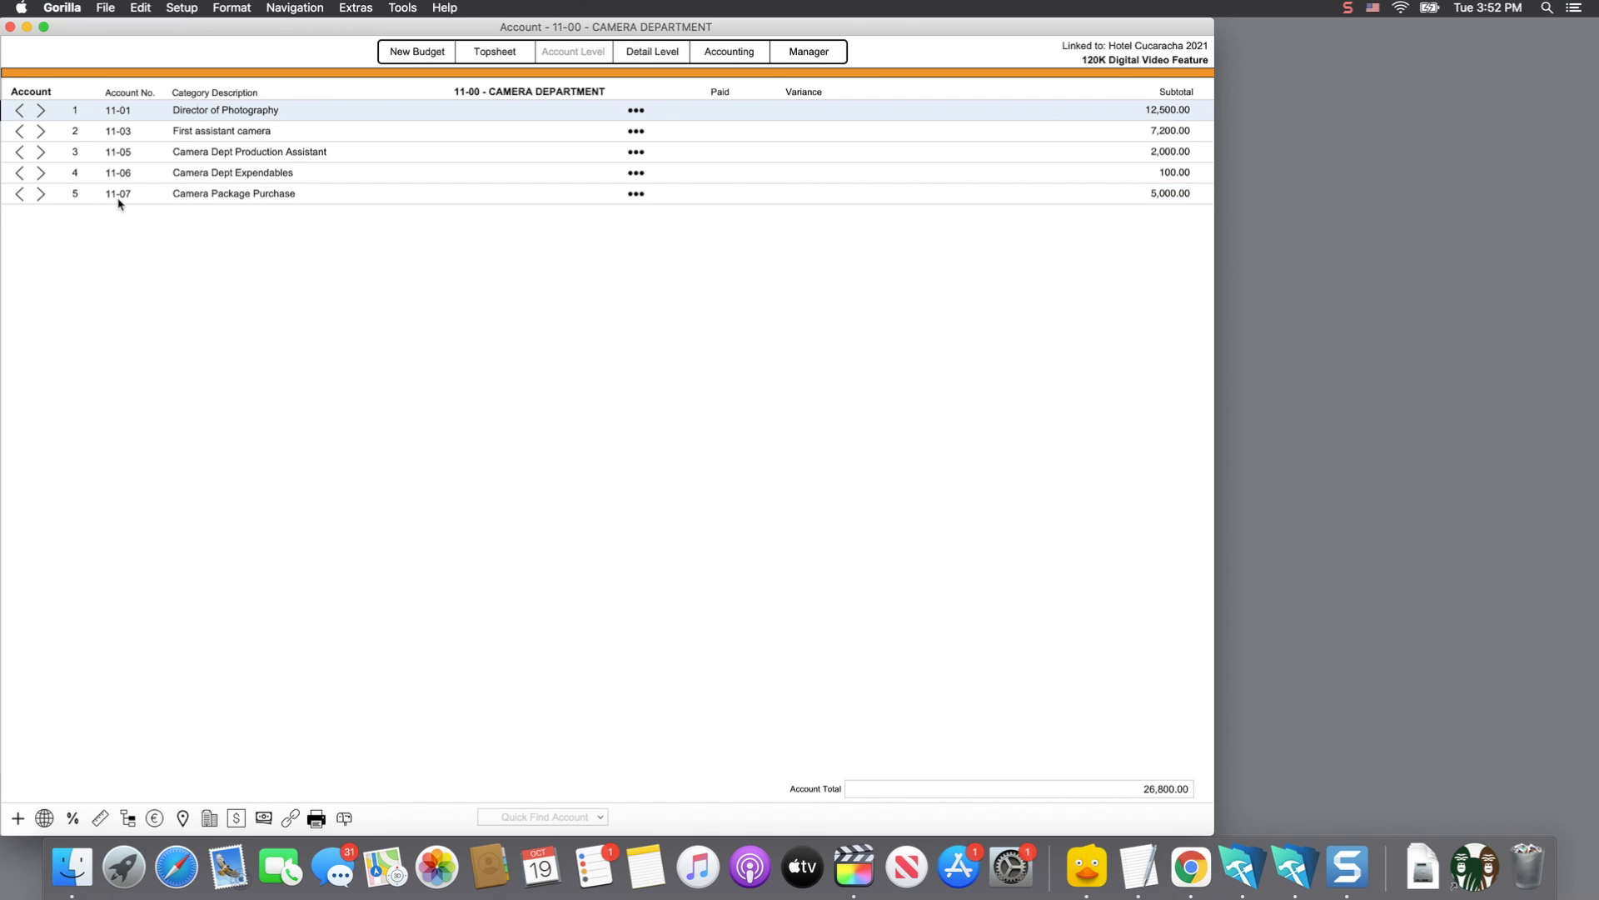
{"action": "left_click", "coordinate": [40, 111]}
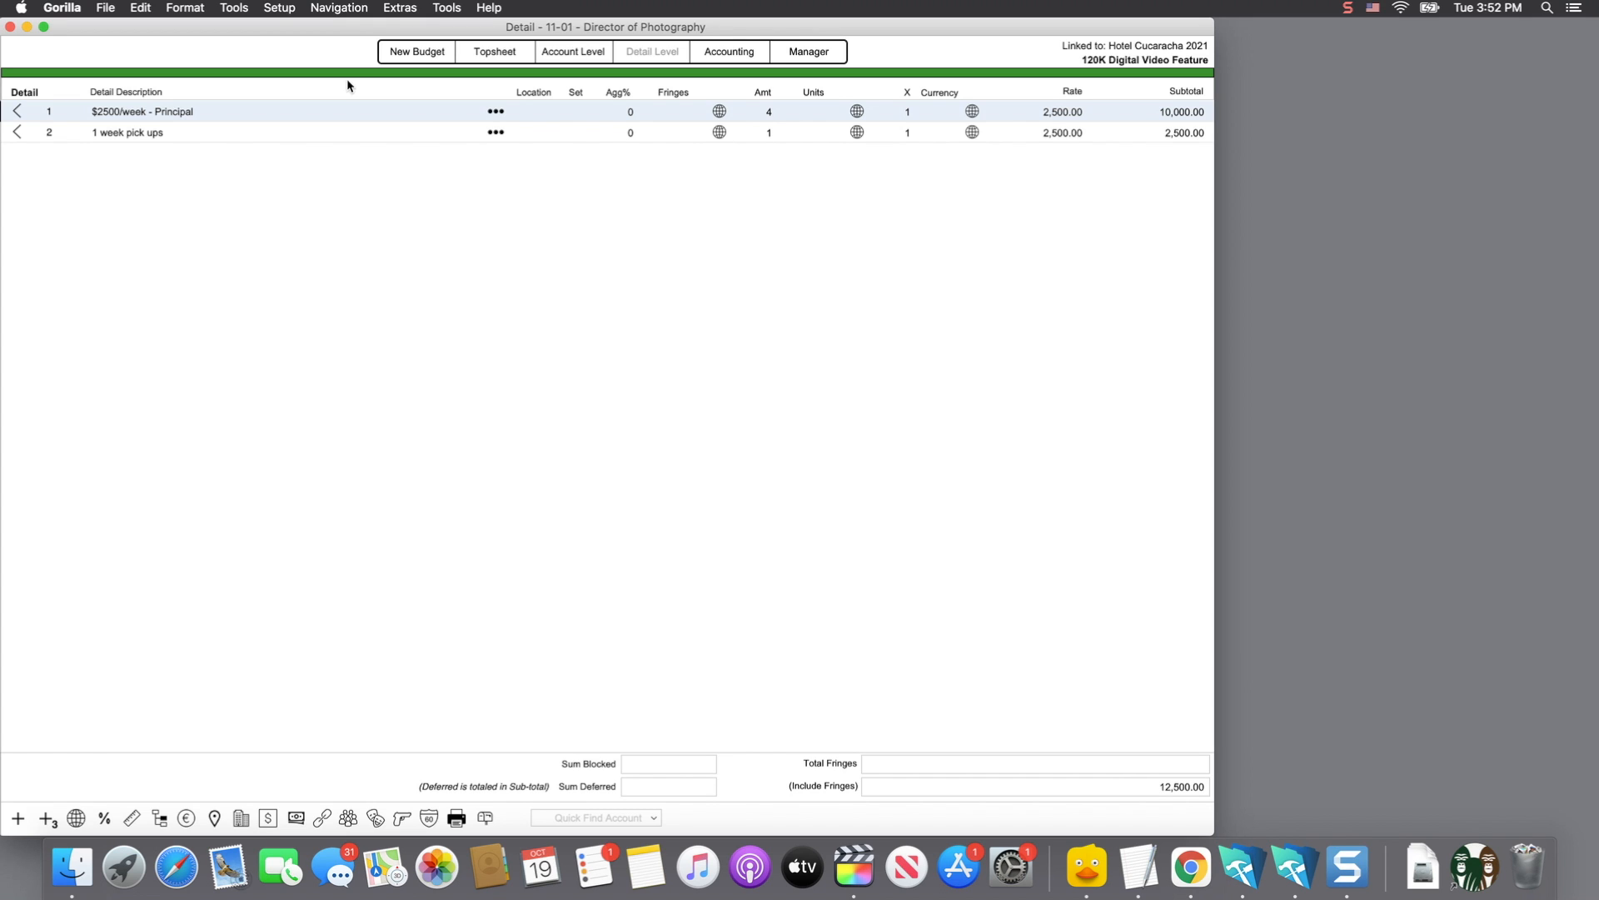
{"action": "left_click", "coordinate": [150, 10]}
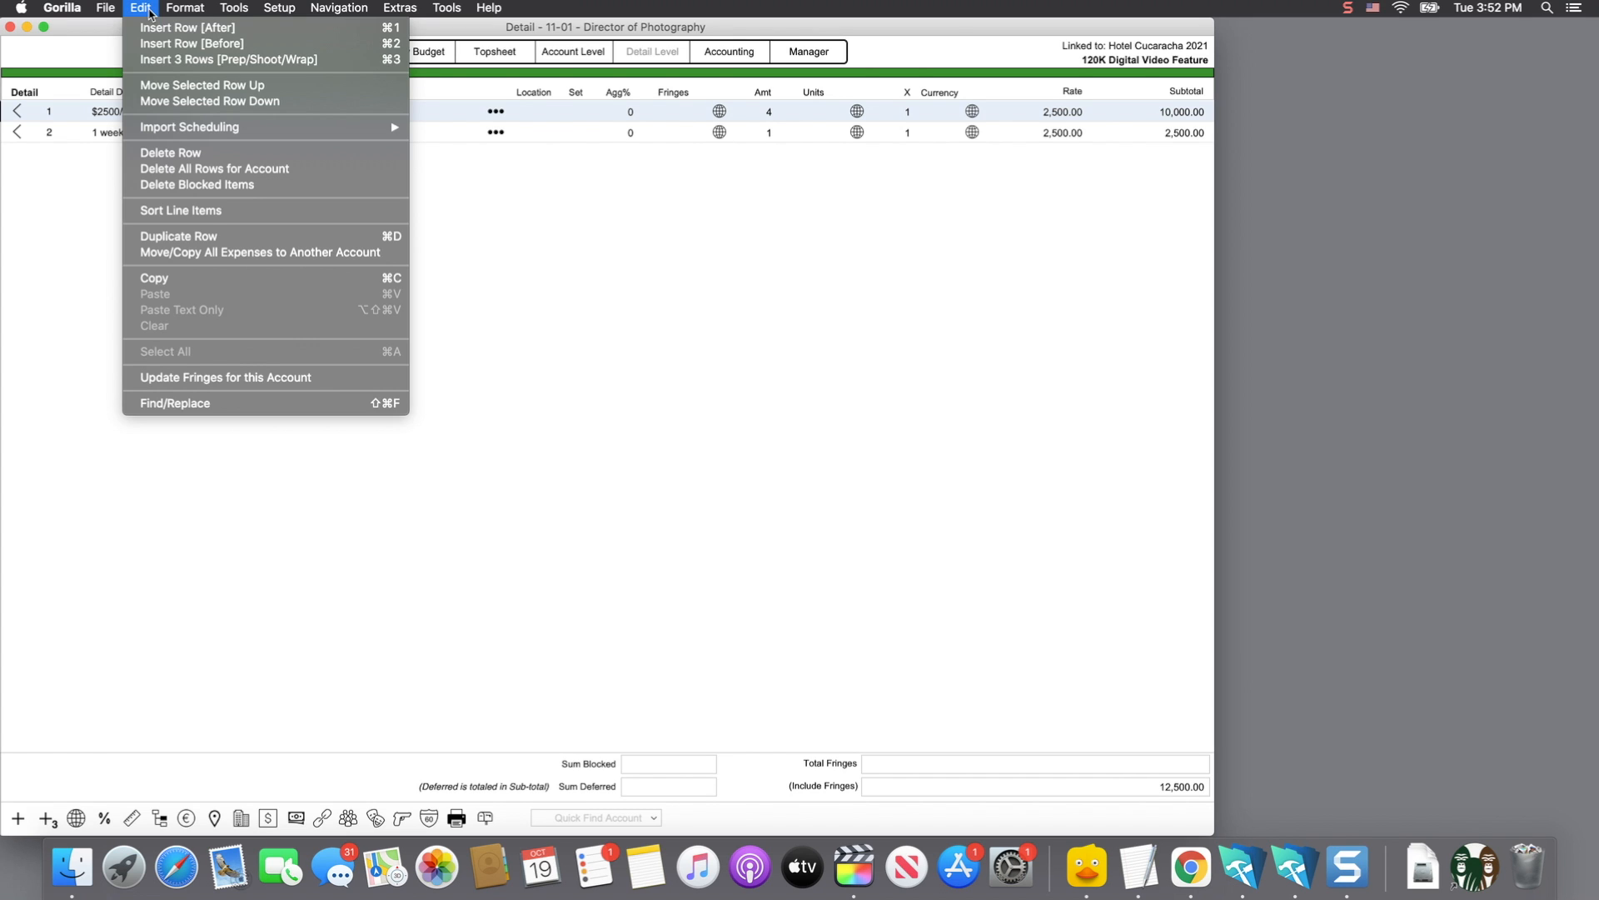
{"action": "left_click", "coordinate": [164, 168]}
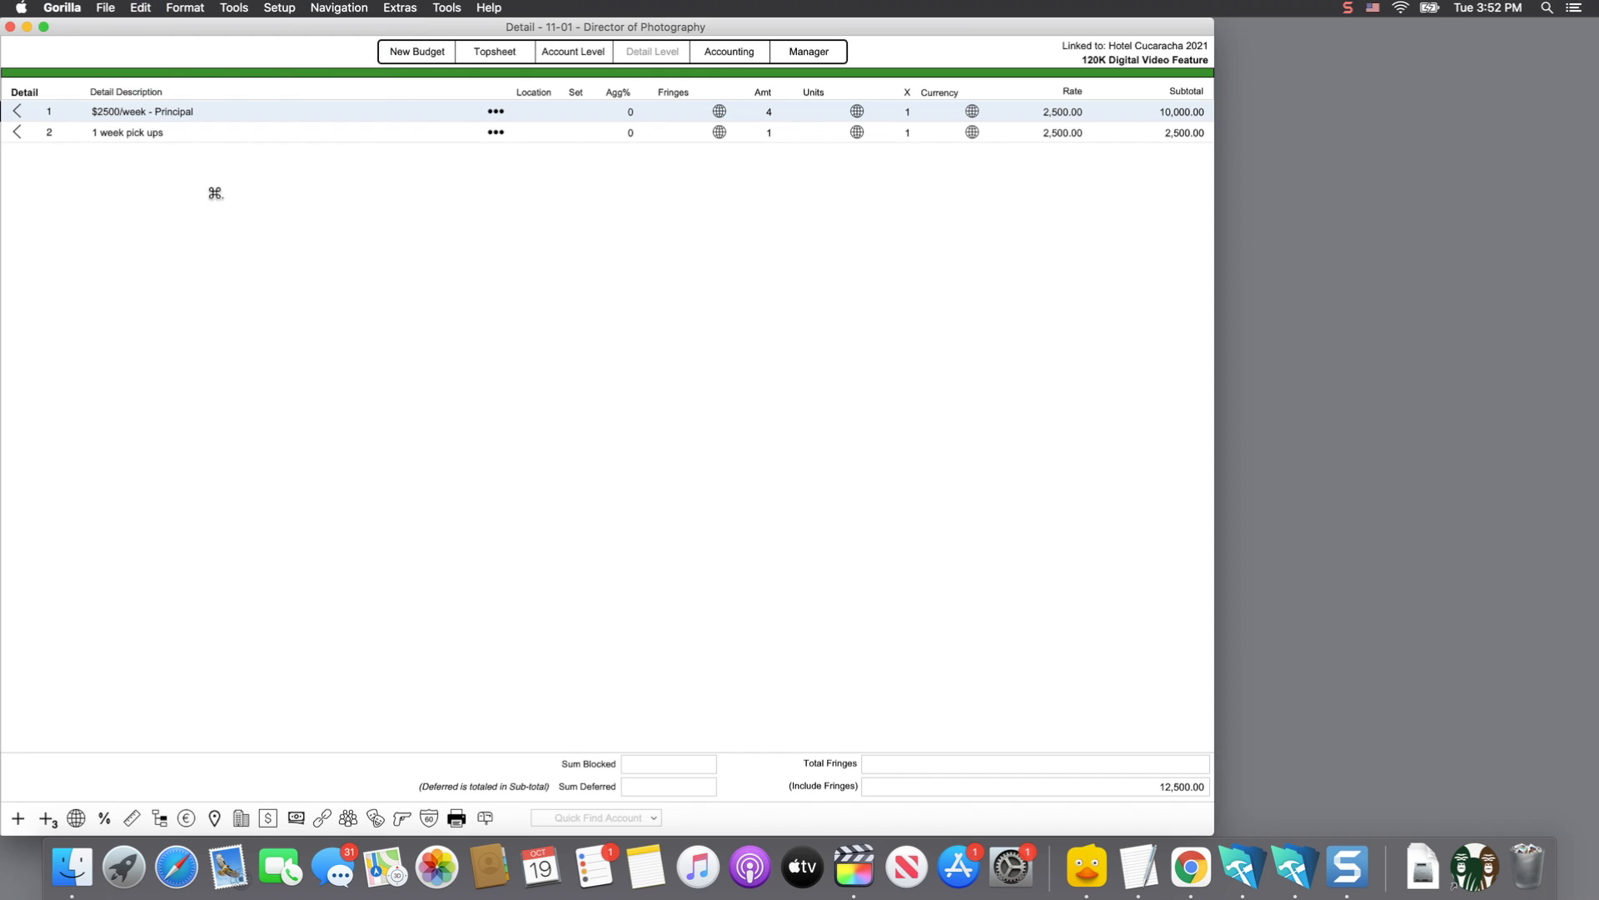
{"action": "left_click", "coordinate": [703, 312]}
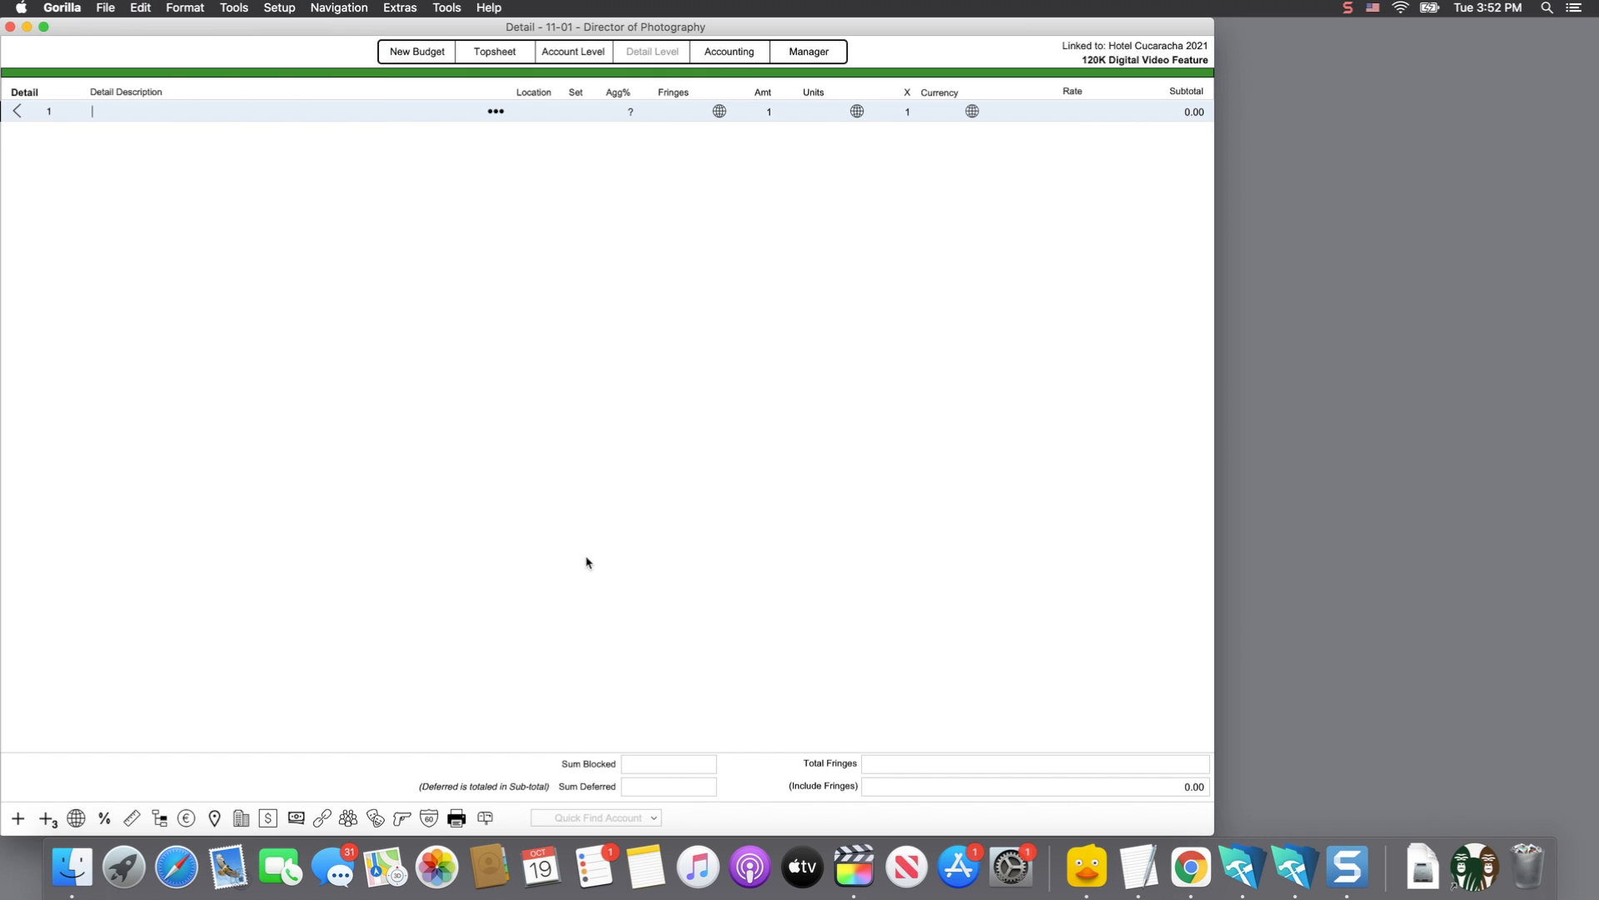
Open the crew import for this account and view the import choices for the Director of Photography.
{"action": "left_click", "coordinate": [350, 820]}
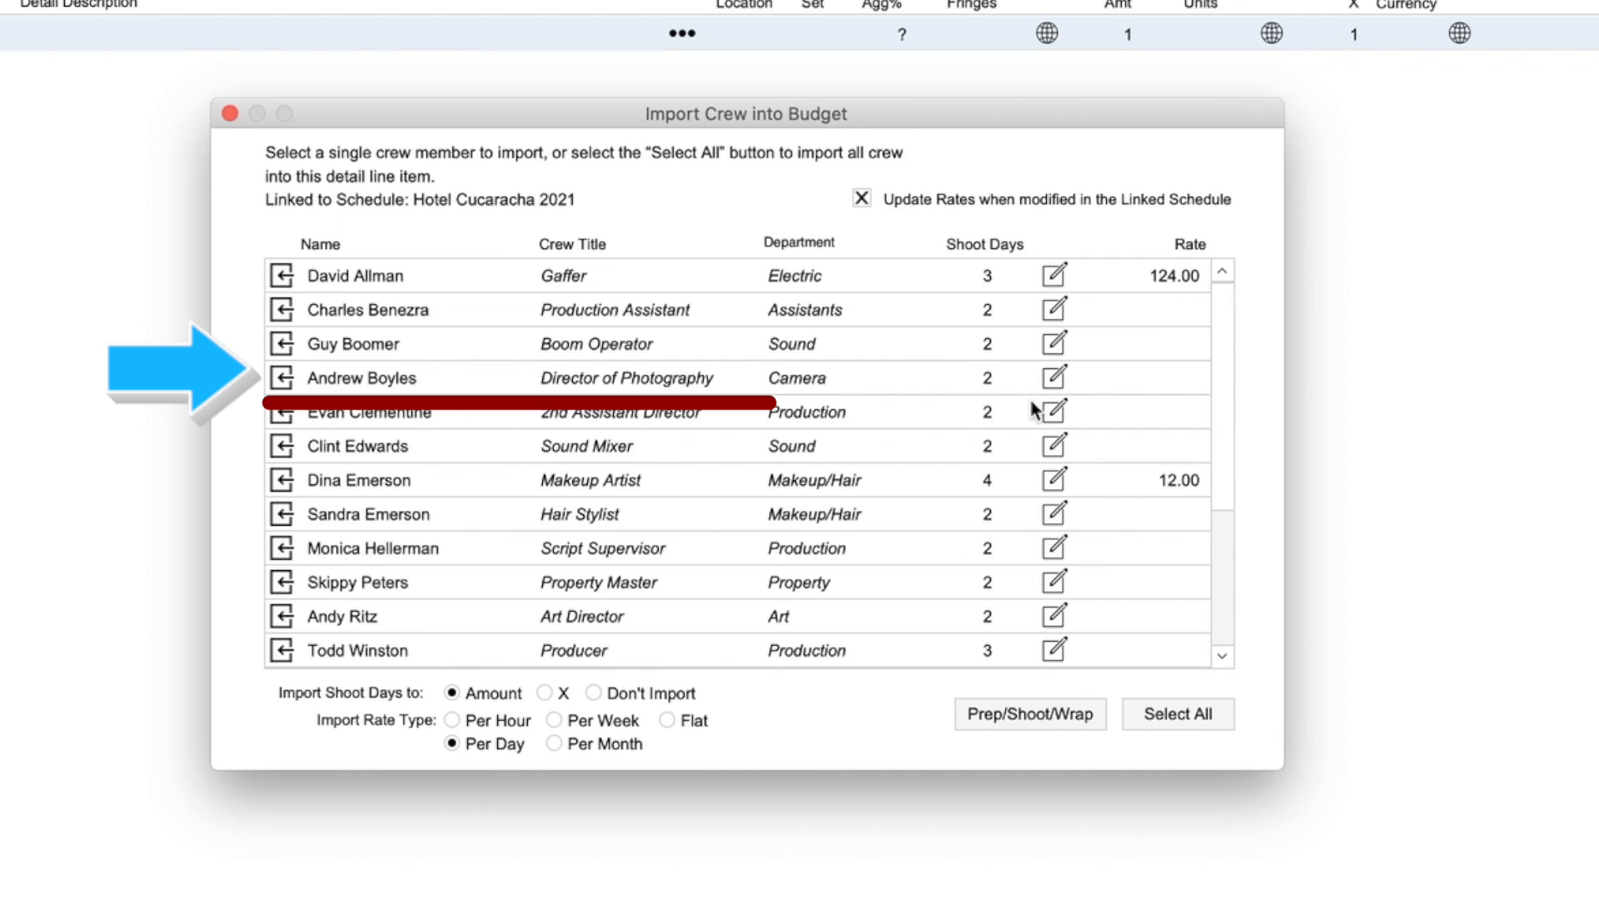
{"action": "left_click", "coordinate": [283, 379]}
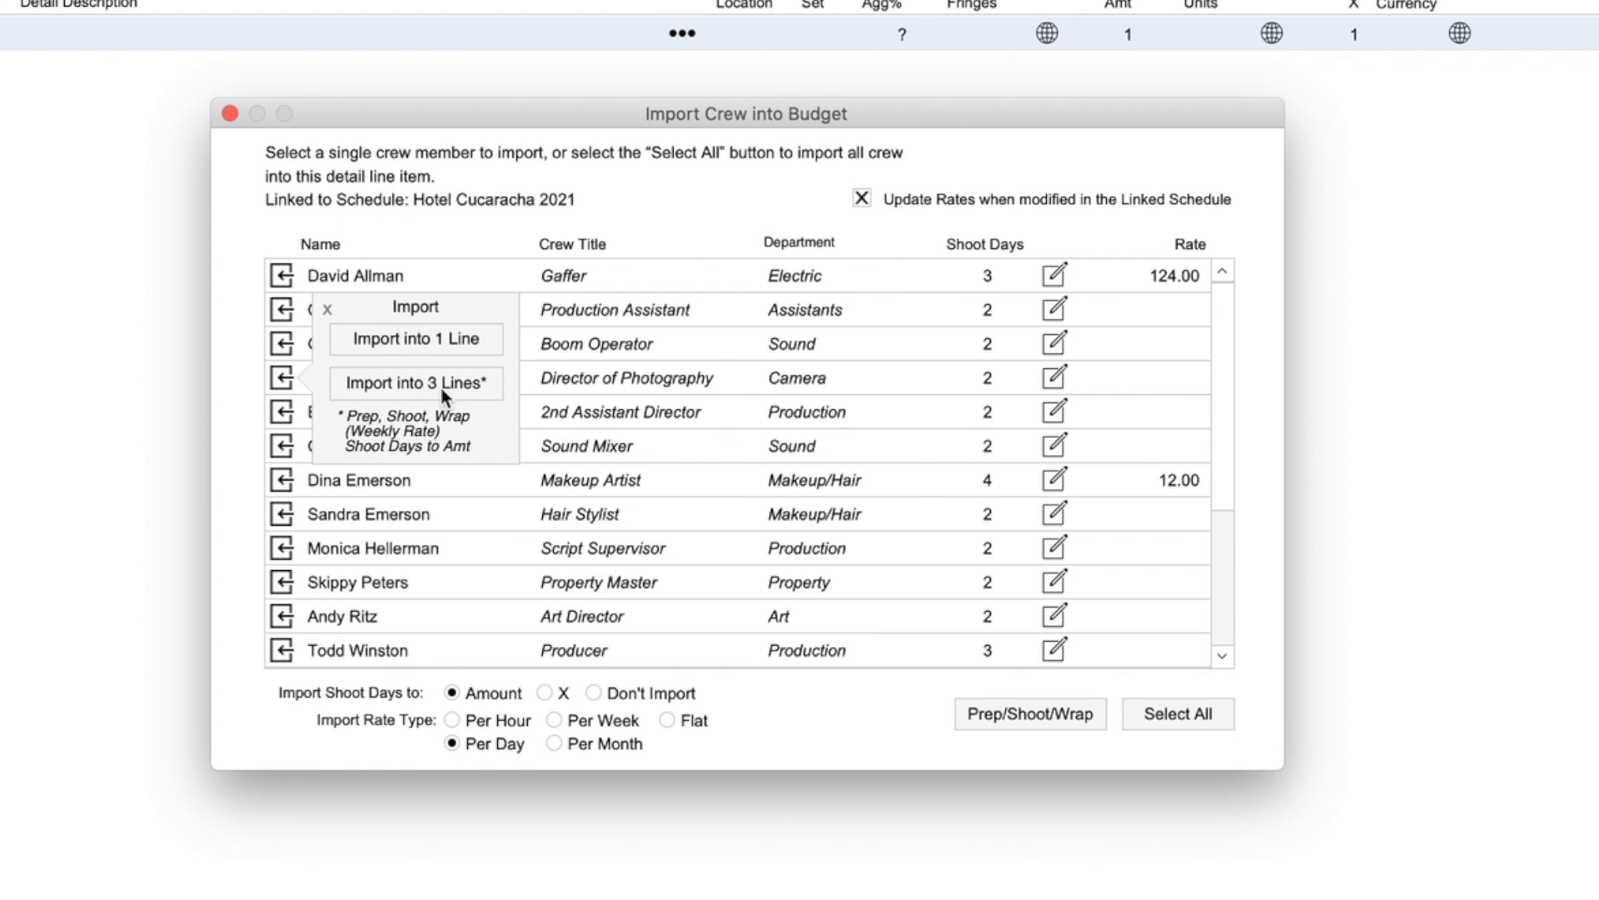
{"action": "left_click", "coordinate": [328, 308]}
Set the budget's default Prep/Shoot/Wrap values for crew imports to Prep 2, Shoot 8 and Wrap 1.
{"action": "left_click", "coordinate": [1037, 713]}
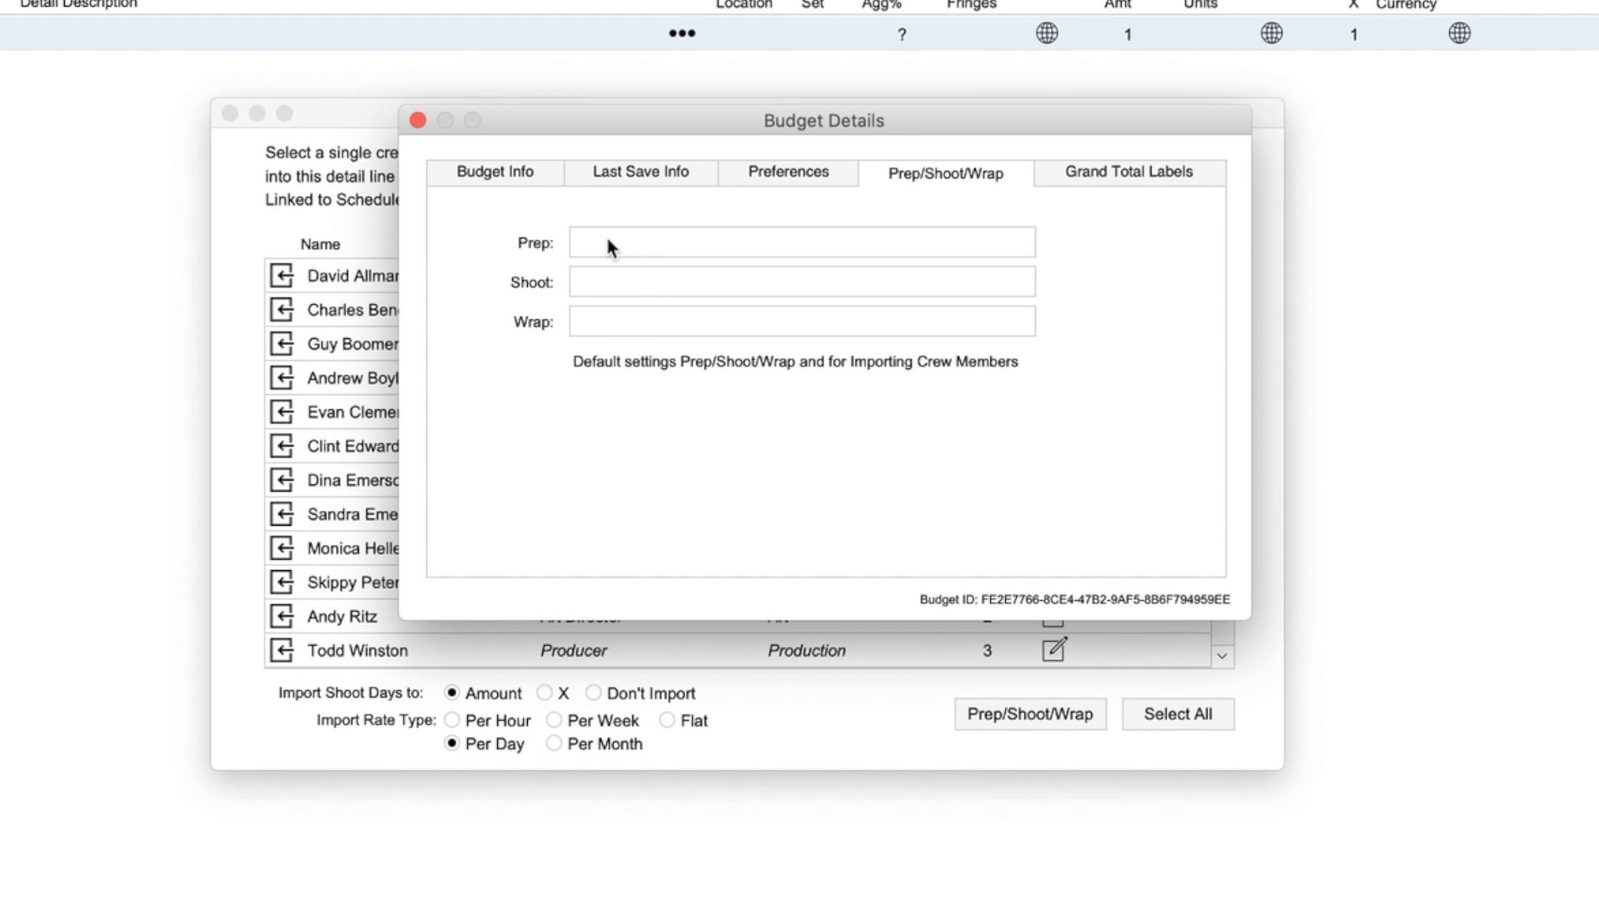
{"action": "left_click", "coordinate": [607, 241]}
{"action": "type", "text": "2"}
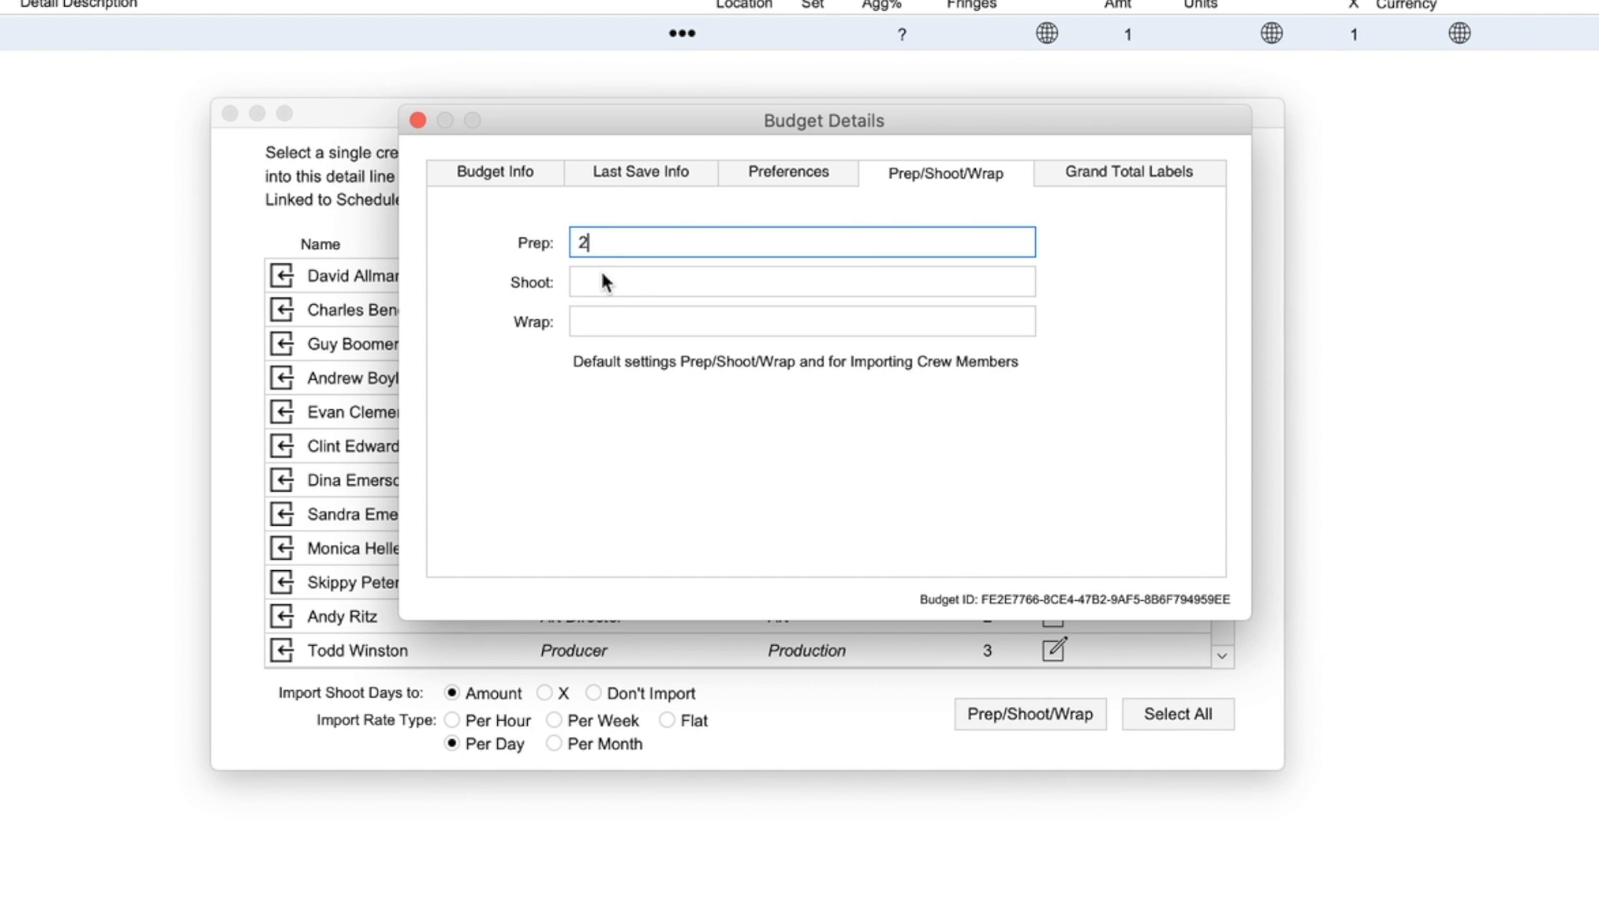
{"action": "left_click", "coordinate": [604, 281]}
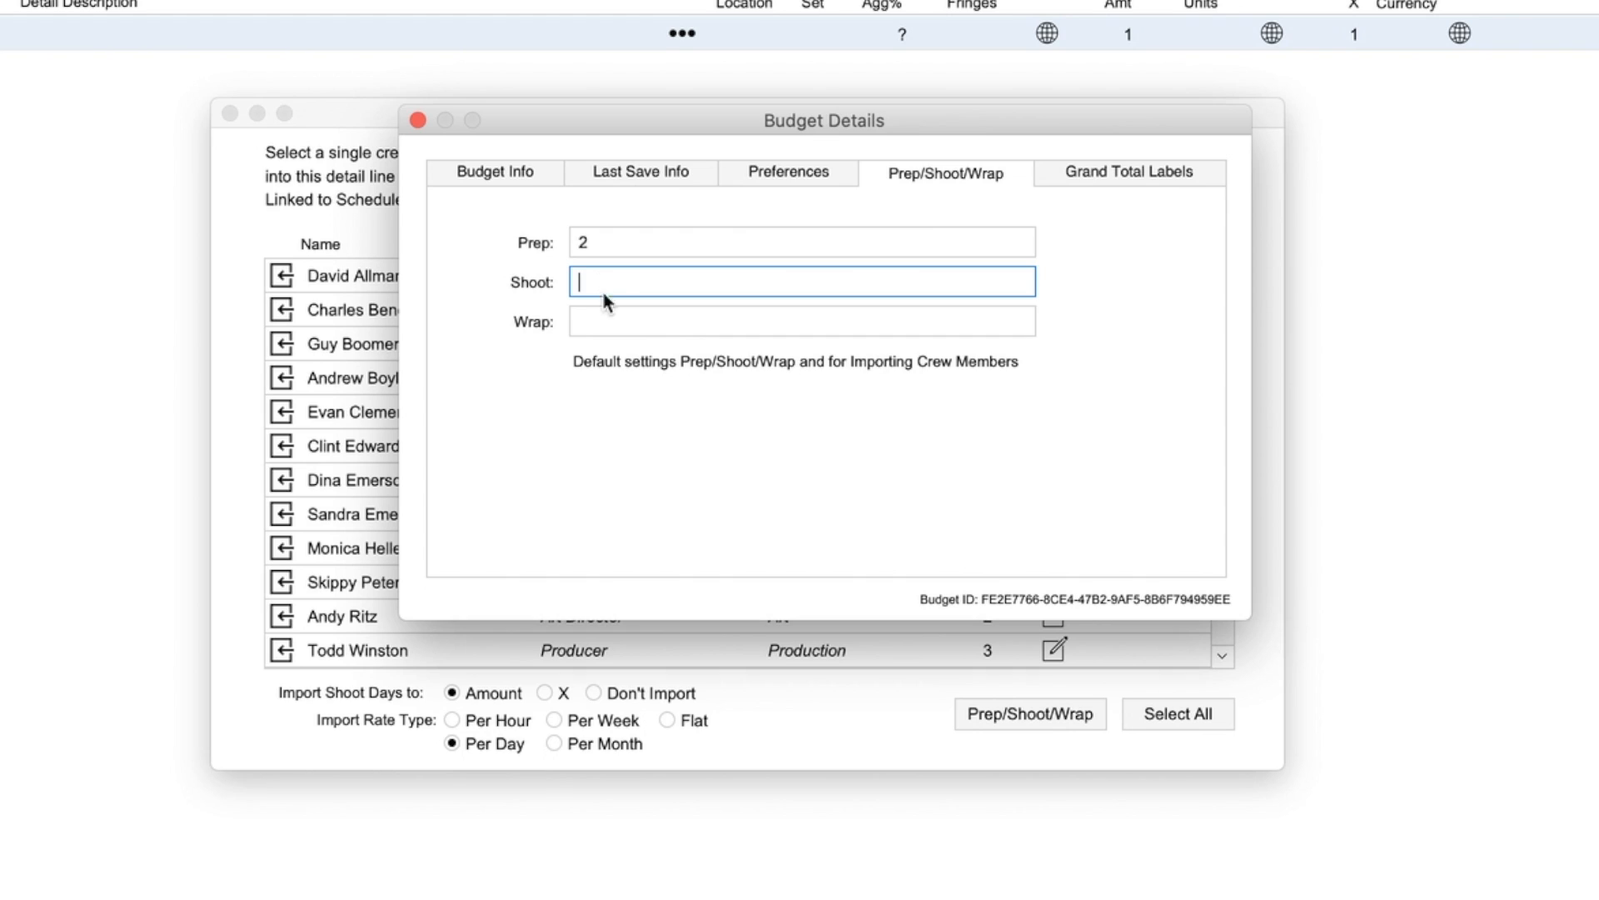
{"action": "type", "text": "8"}
{"action": "left_click", "coordinate": [603, 323]}
{"action": "type", "text": "1"}
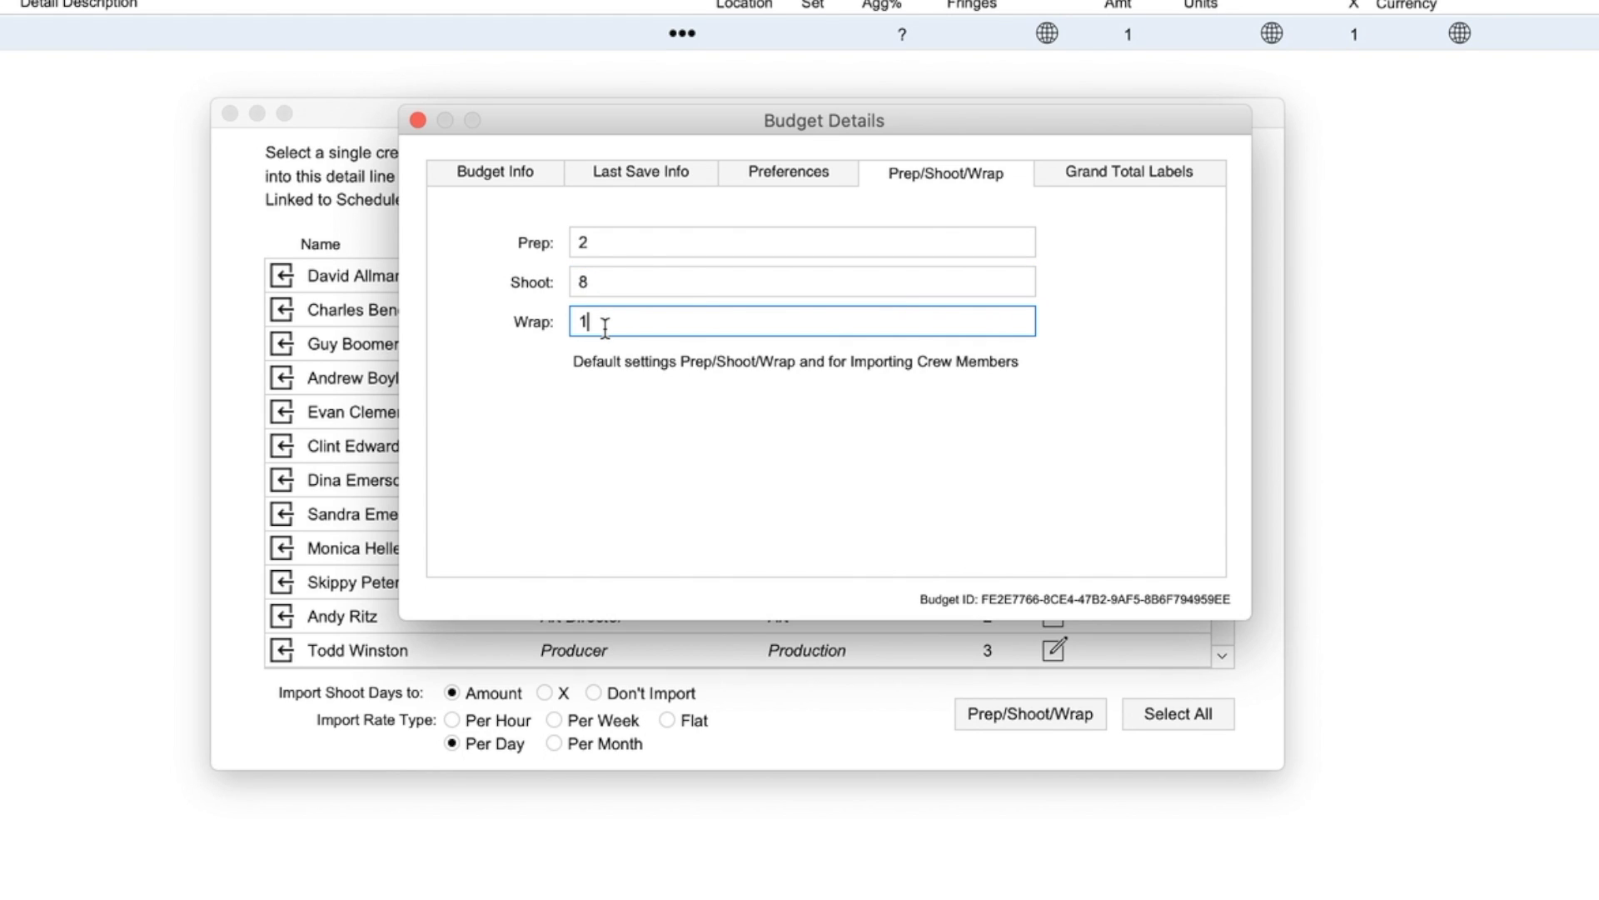
{"action": "left_click", "coordinate": [683, 446]}
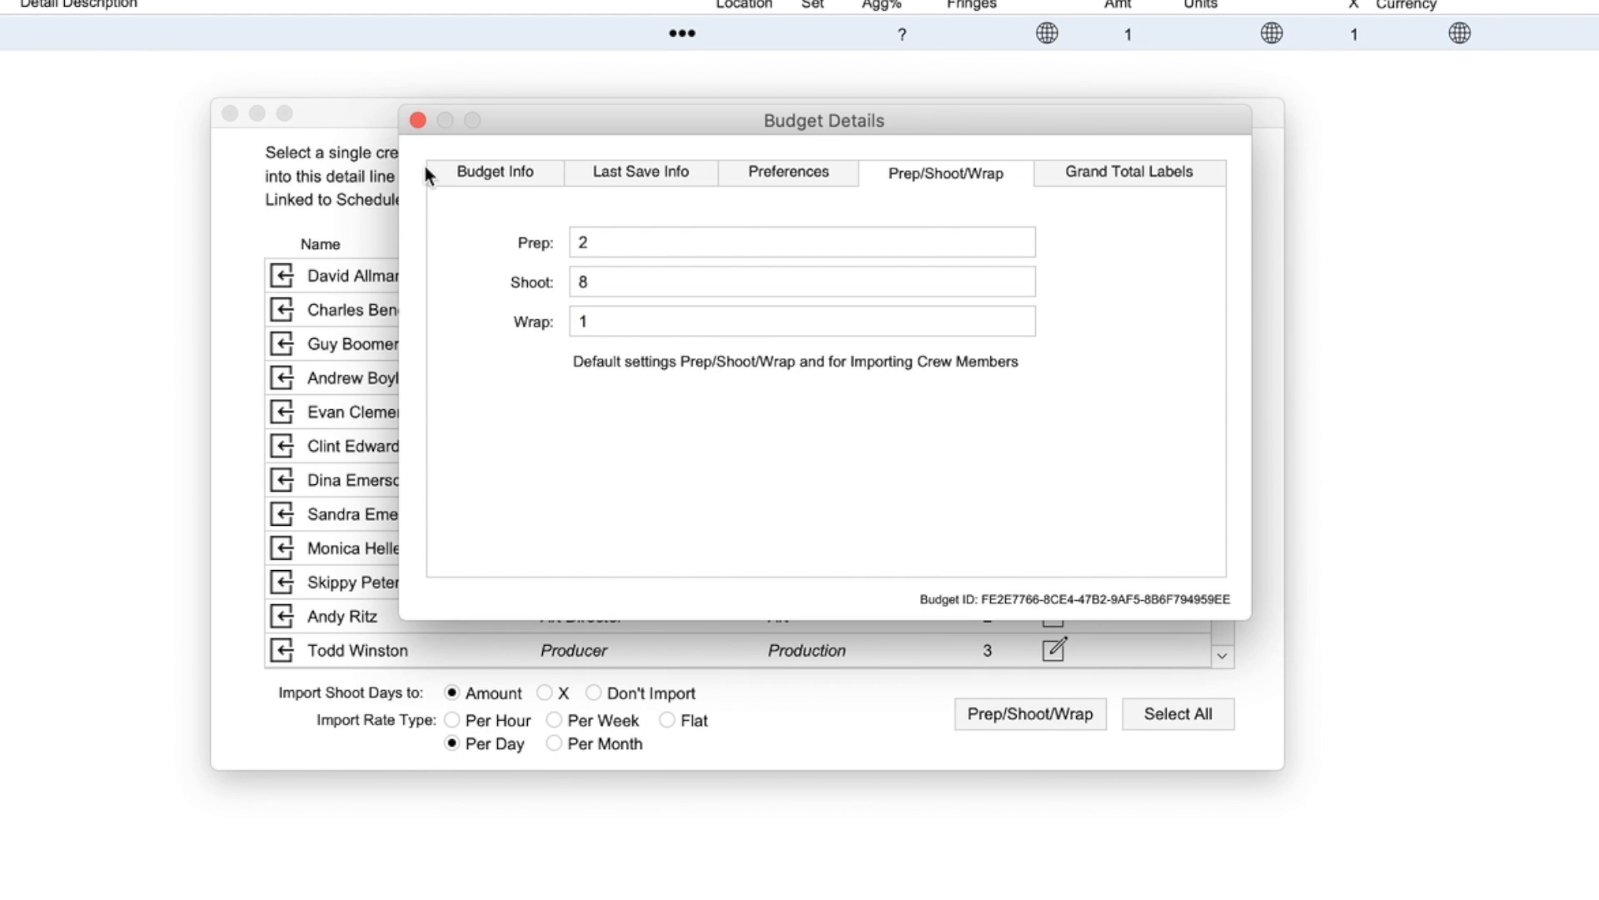
{"action": "left_click", "coordinate": [418, 121]}
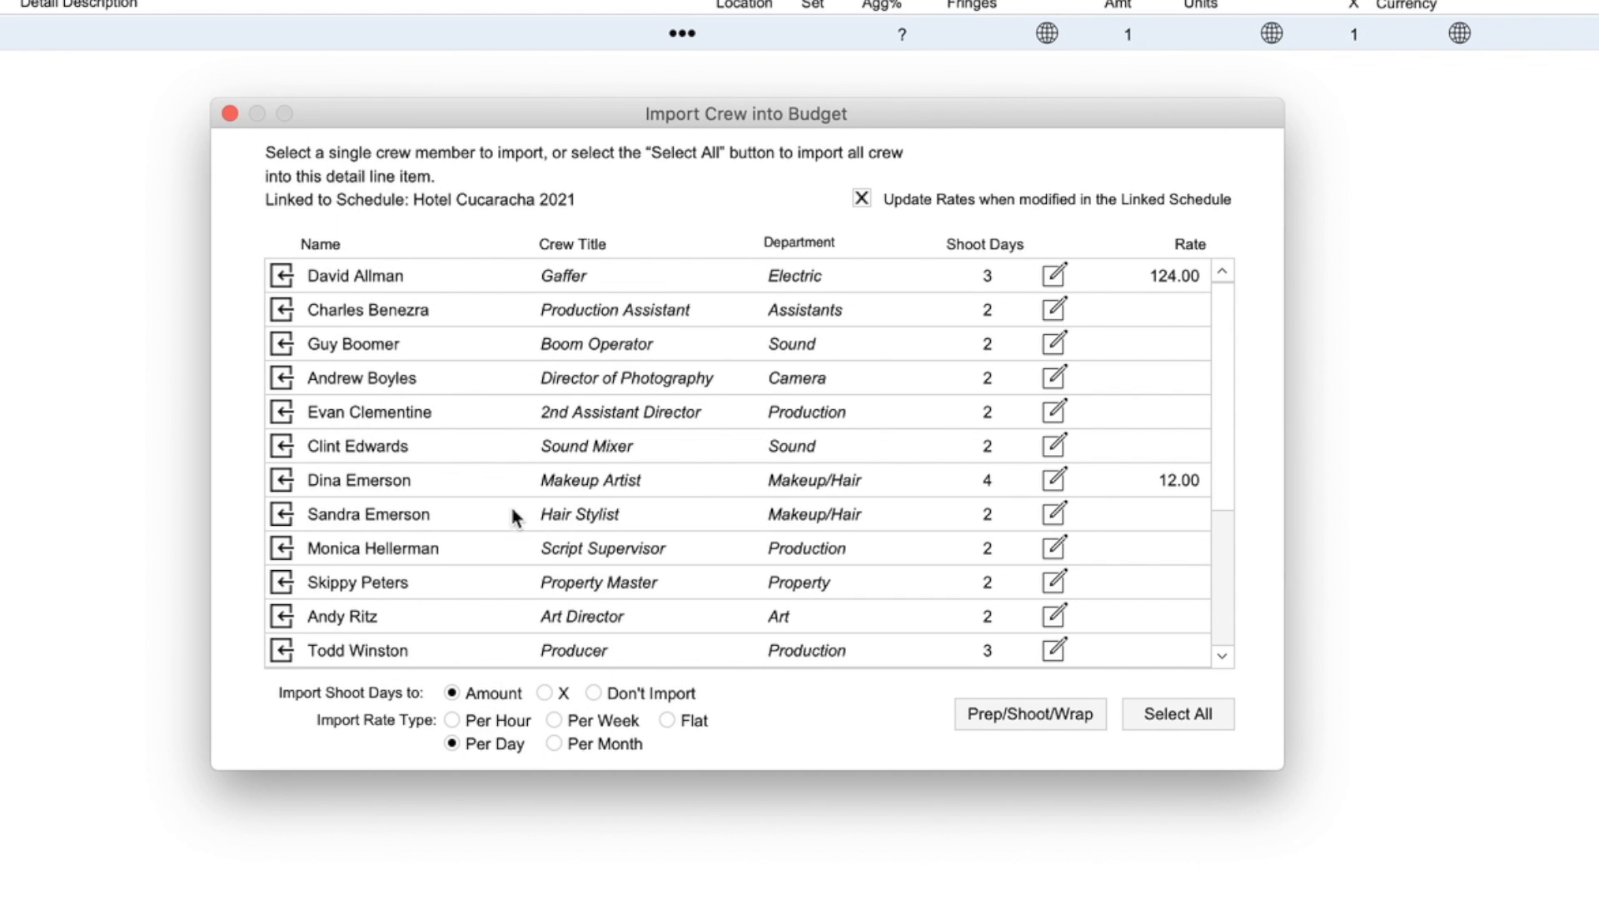
Import the Director of Photography into three prep, shoot and wrap lines using the per-week rate.
{"action": "left_click", "coordinate": [556, 721]}
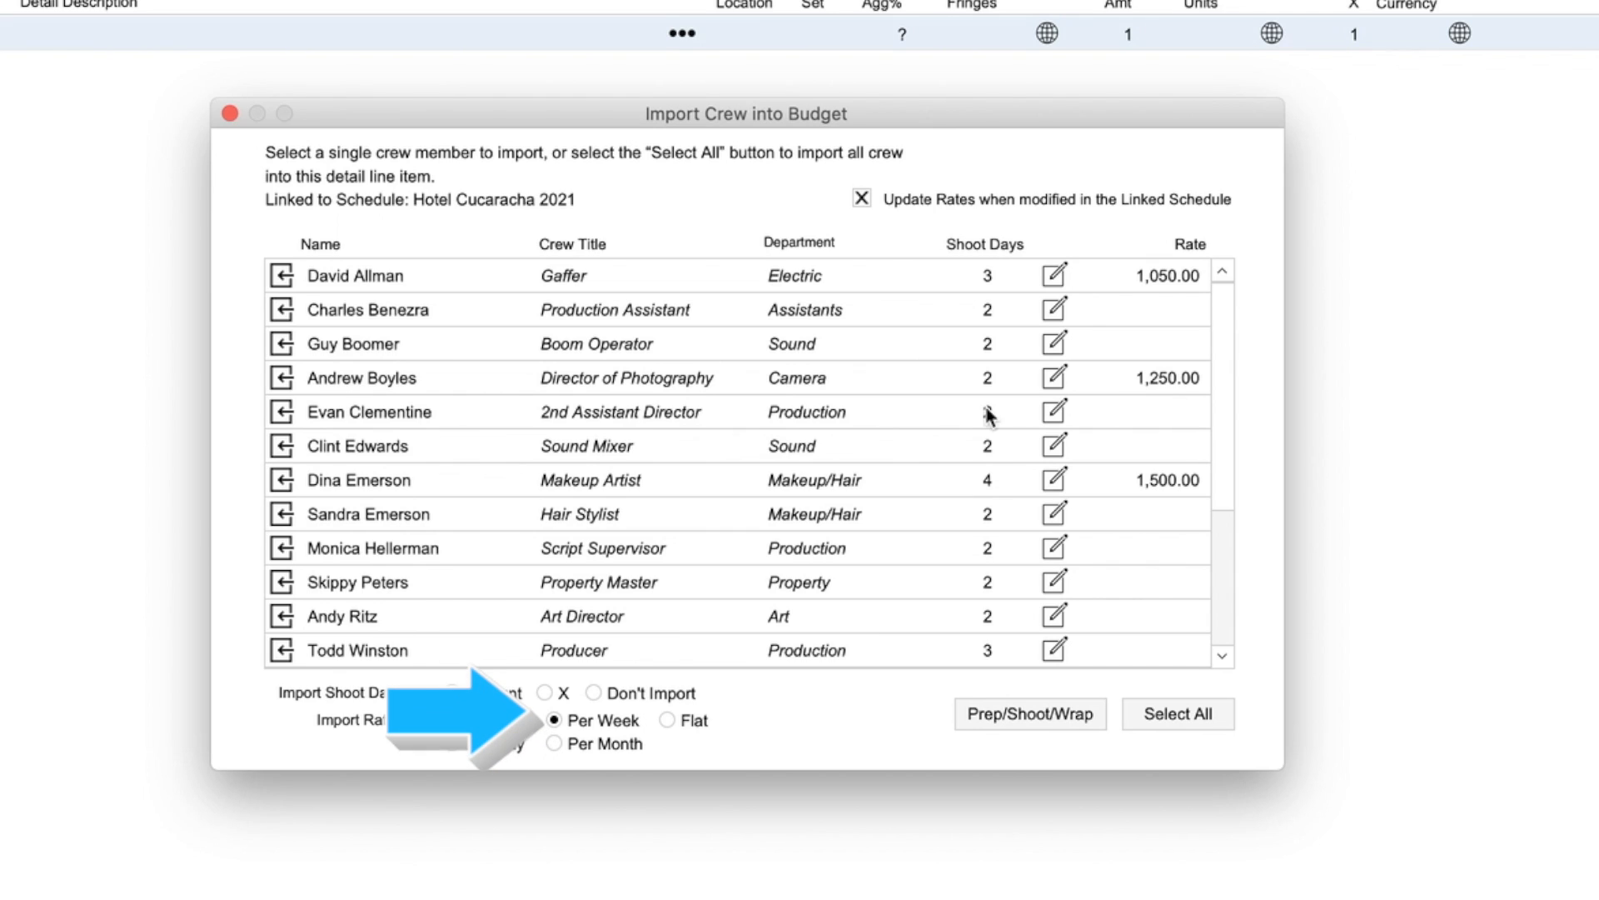
{"action": "left_click", "coordinate": [283, 379]}
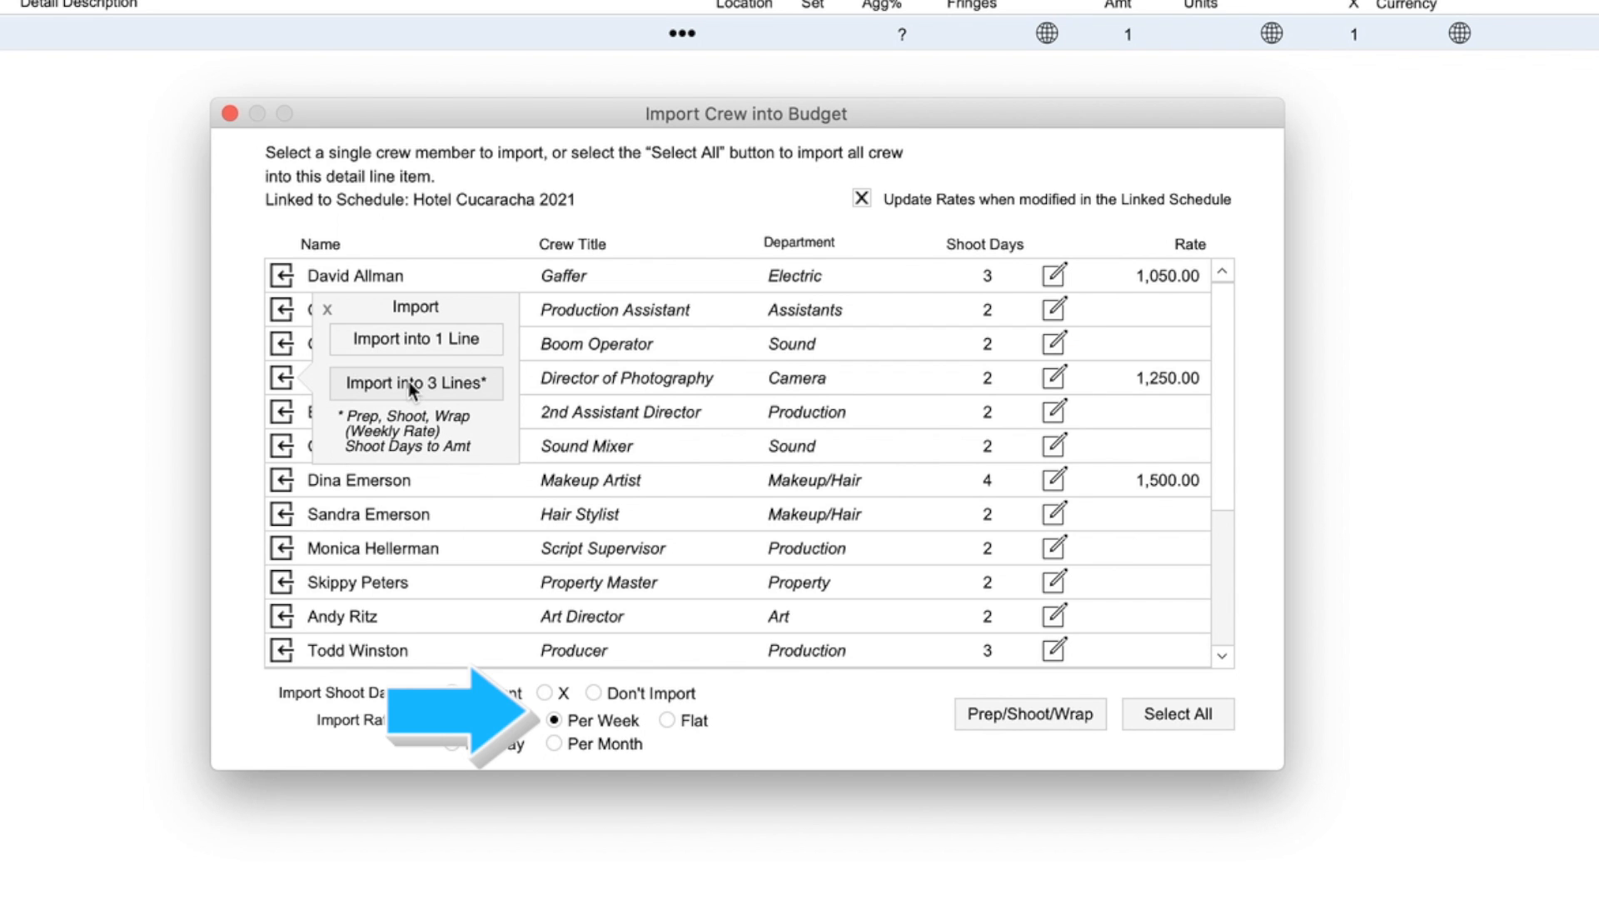
{"action": "left_click", "coordinate": [410, 383]}
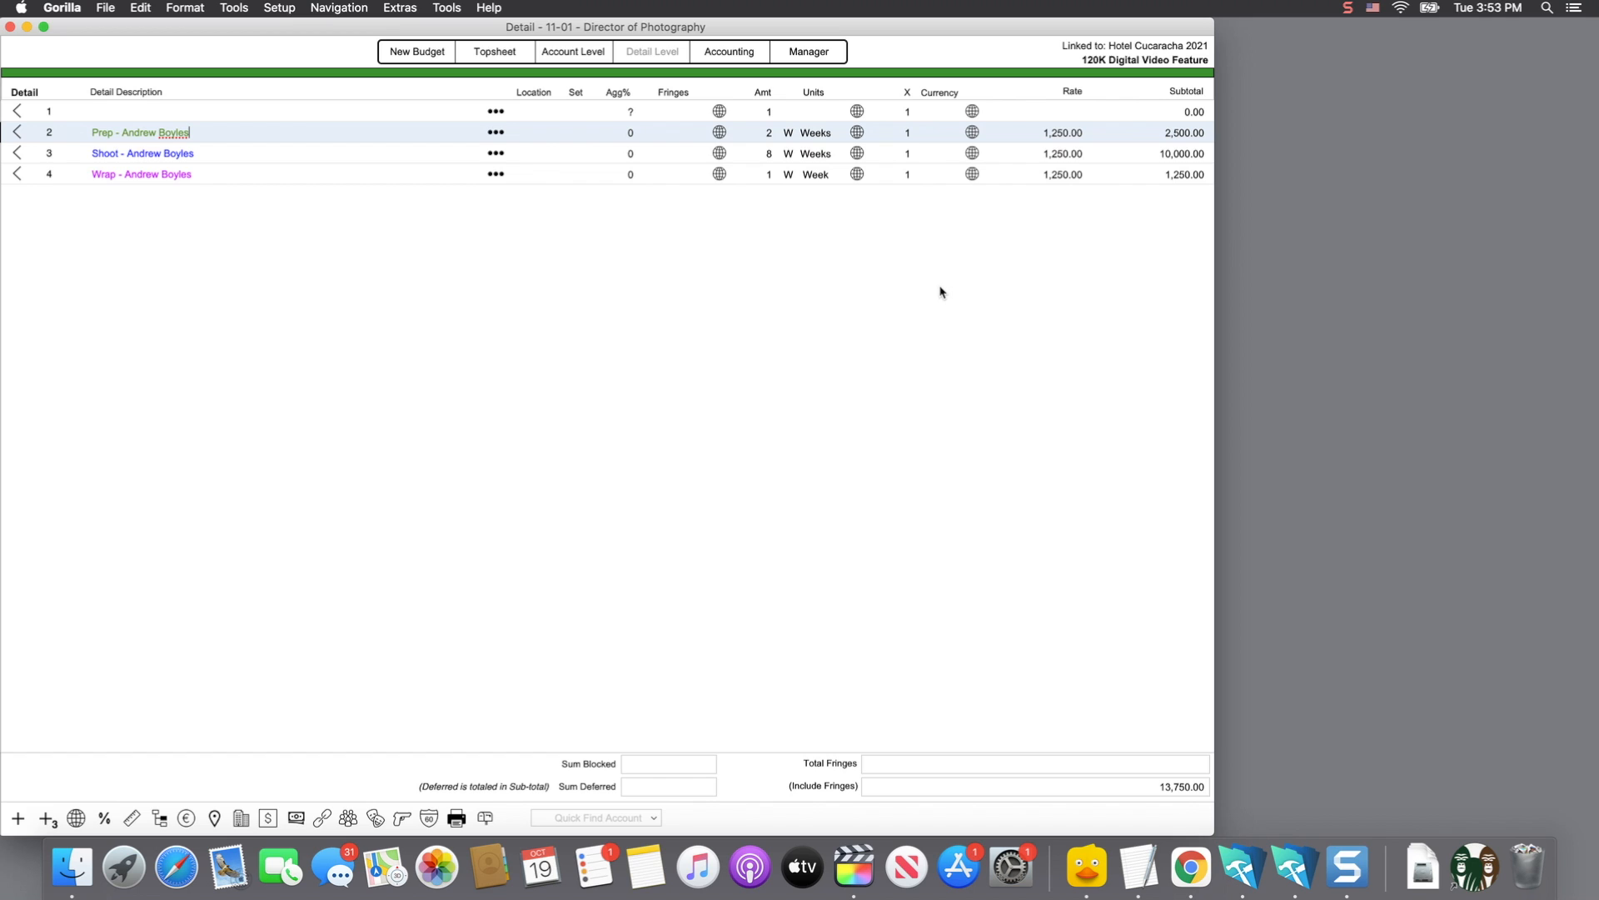
Add account 08-06 named "Prop Purchases" to the Production Design category.
{"action": "left_click", "coordinate": [503, 56]}
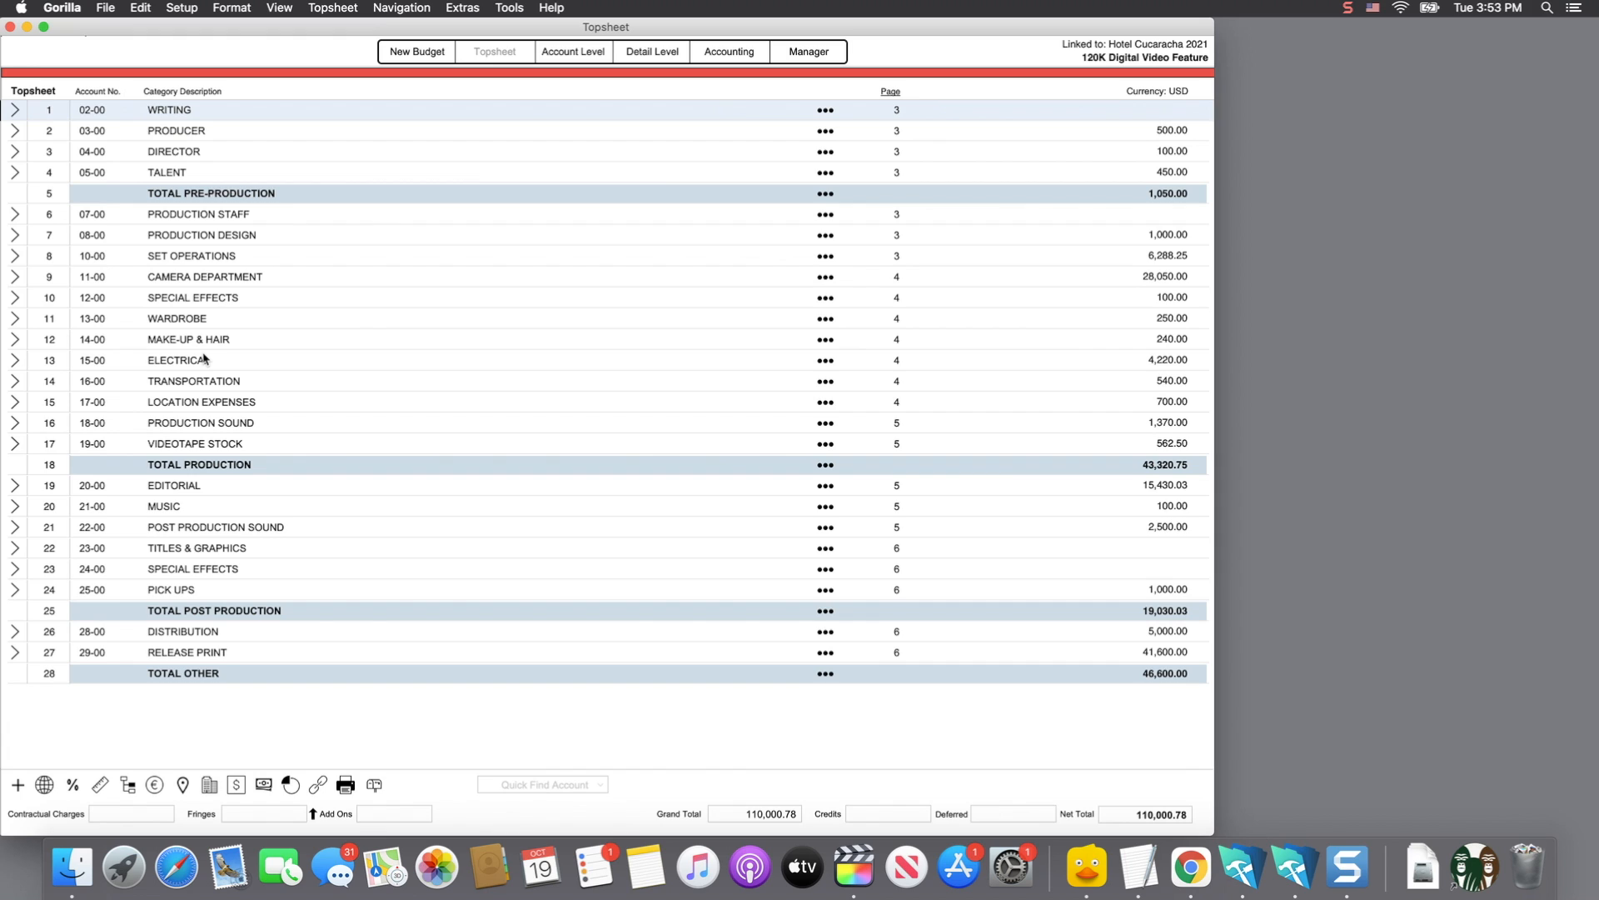
{"action": "left_click", "coordinate": [8, 236]}
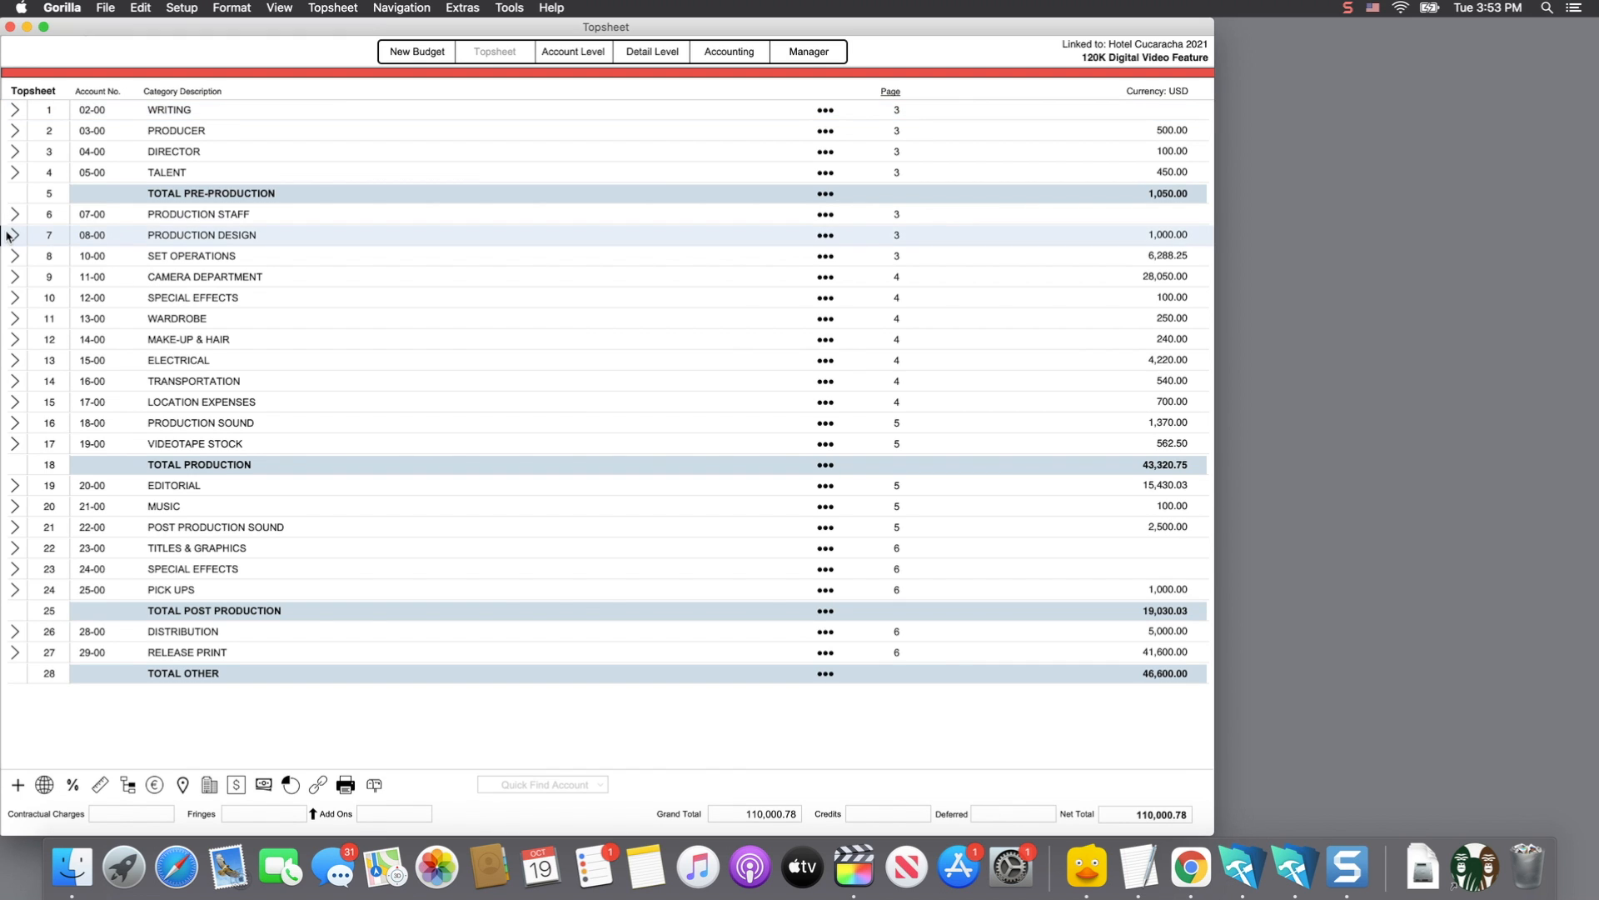
{"action": "left_click", "coordinate": [9, 236]}
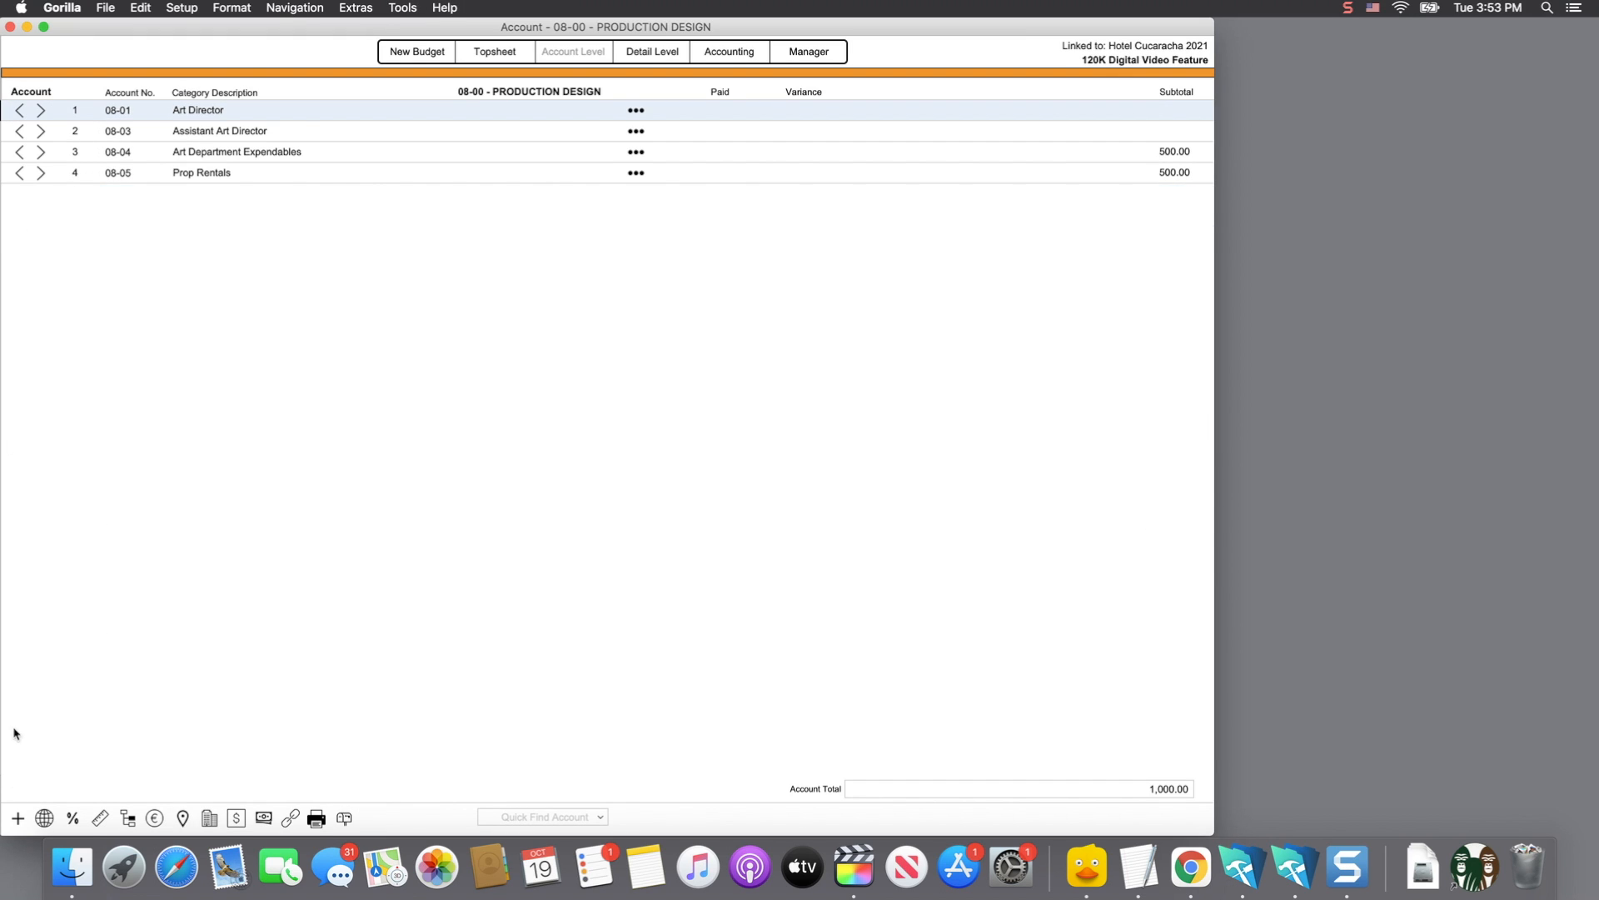
{"action": "left_click", "coordinate": [19, 818]}
{"action": "type", "text": "08"}
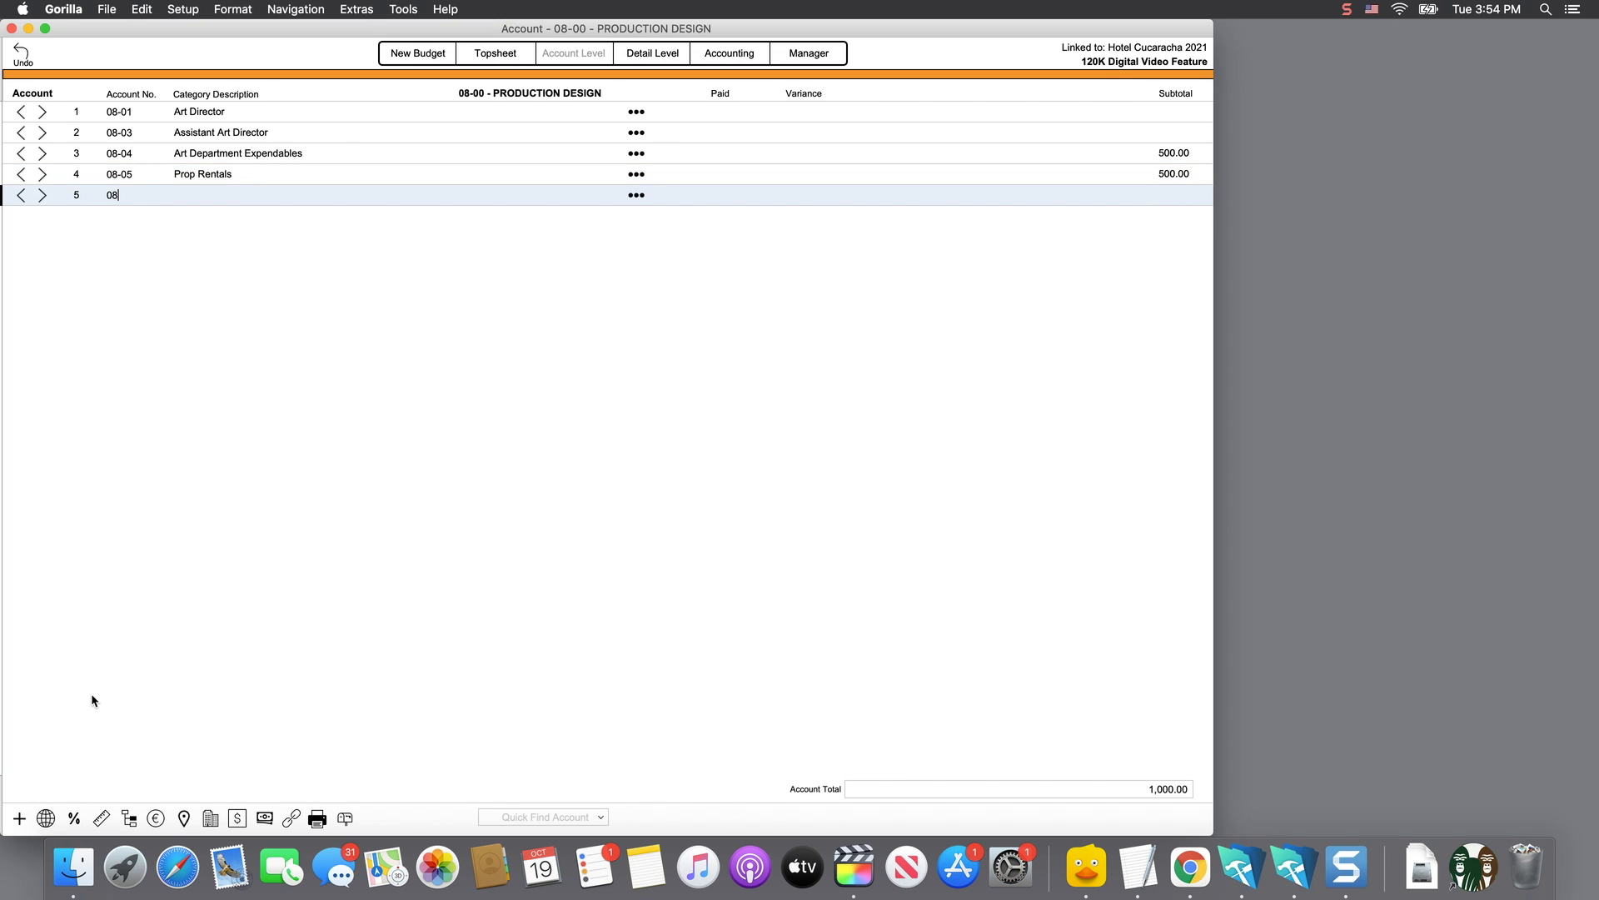
{"action": "type", "text": "-06"}
{"action": "type", "text": "Prop Purchase"}
{"action": "type", "text": "s"}
Open the new Prop Purchases account's detail and bring up the schedule elements import with the Props category listed.
{"action": "left_click", "coordinate": [43, 196]}
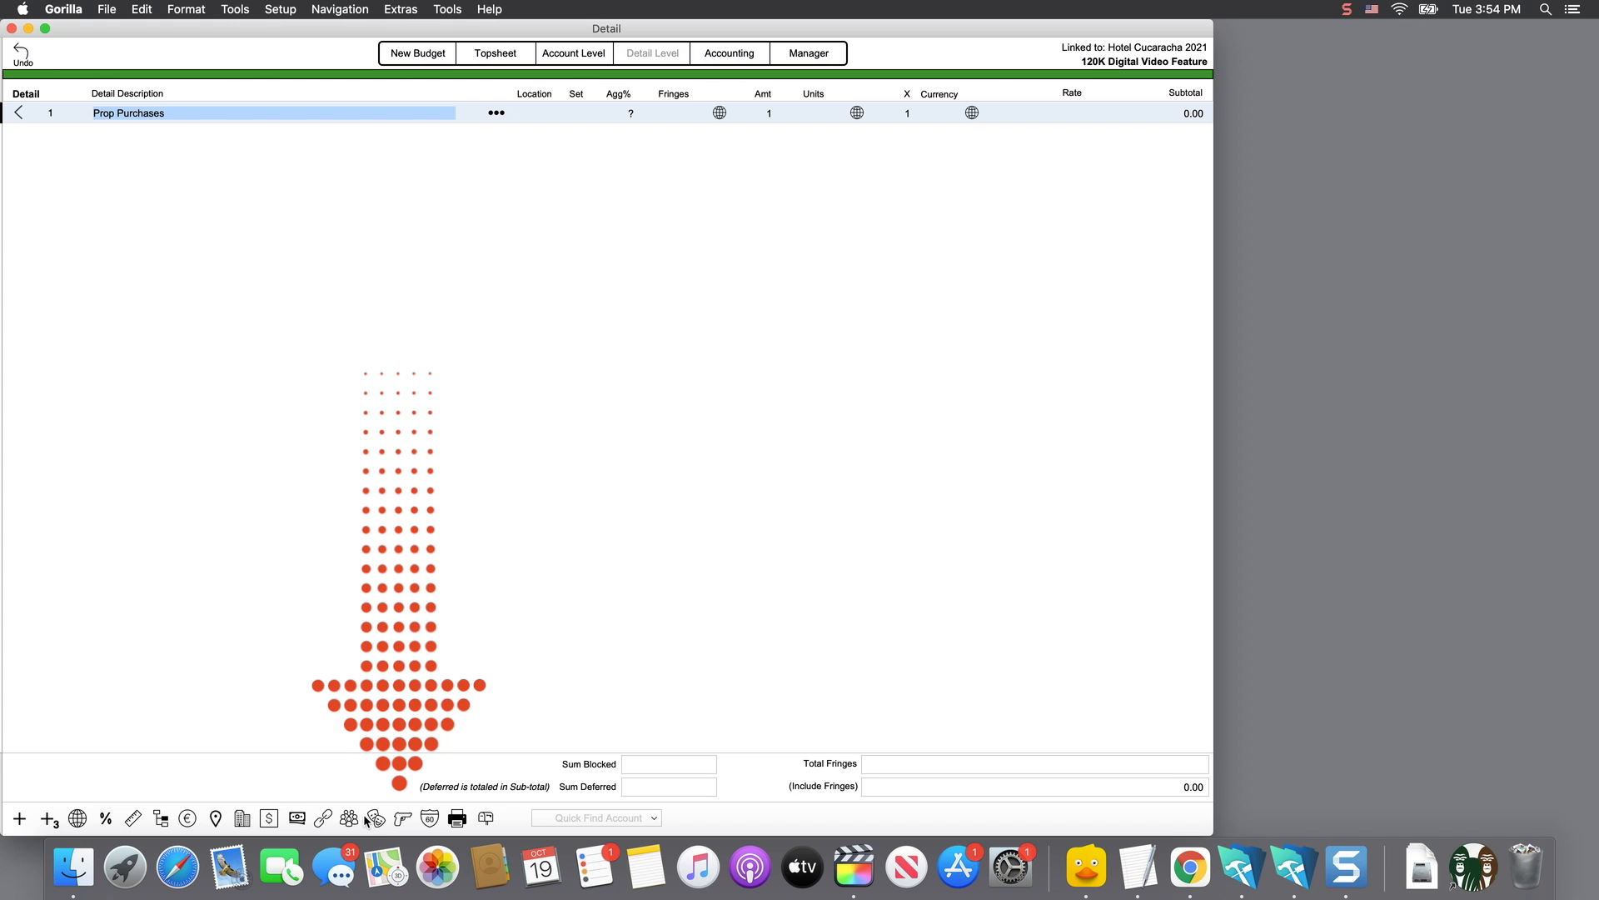
{"action": "left_click", "coordinate": [405, 819]}
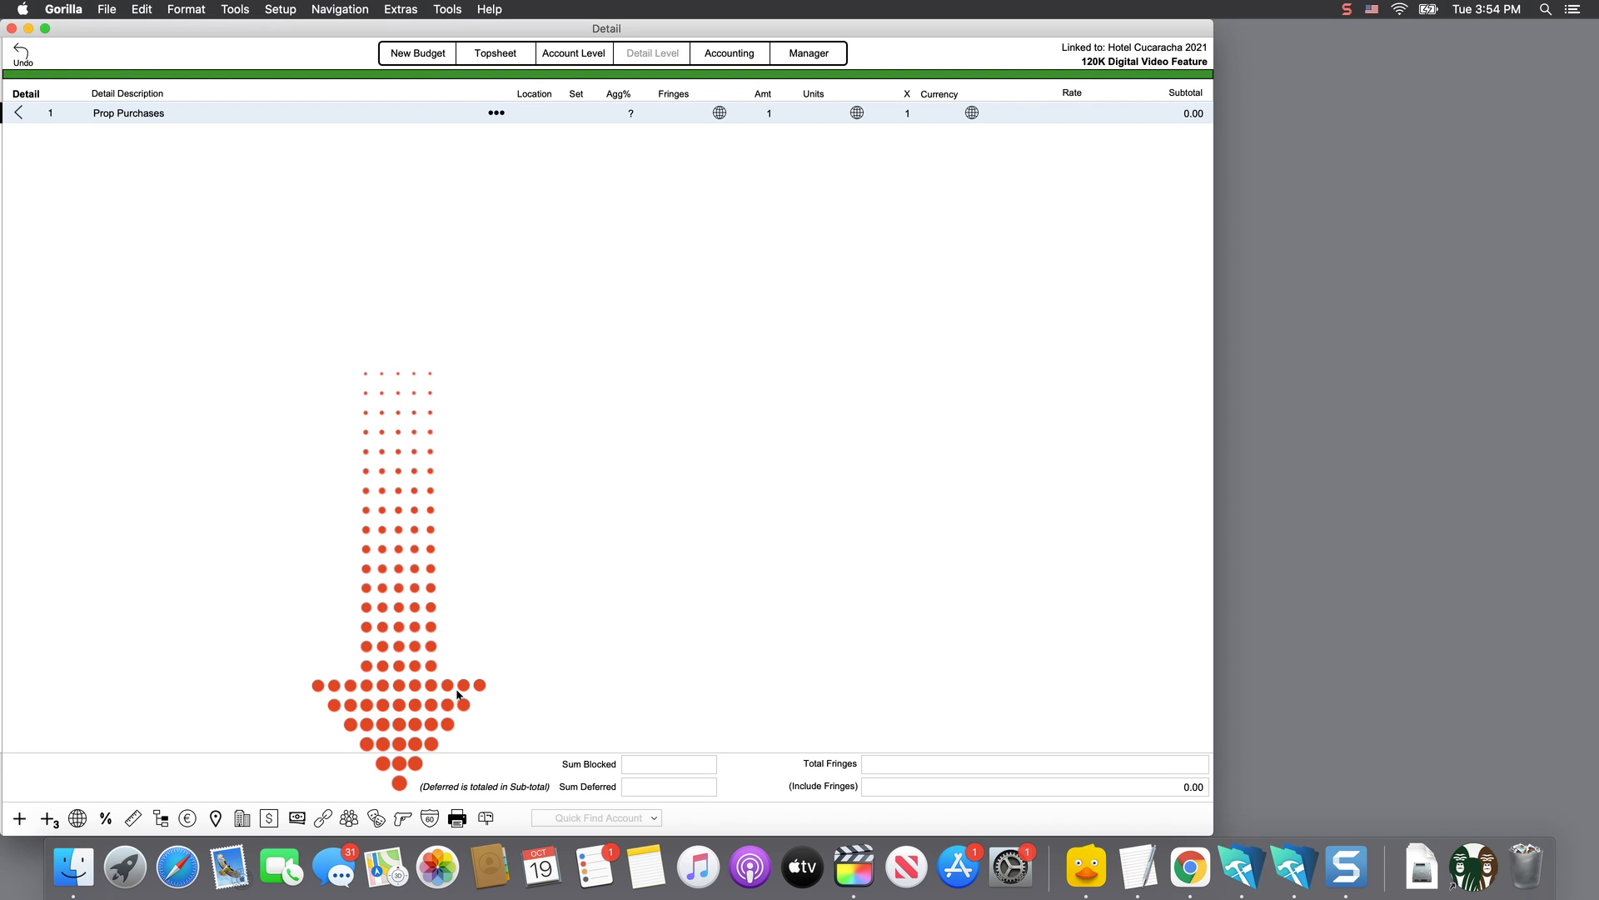
{"action": "left_click", "coordinate": [332, 346]}
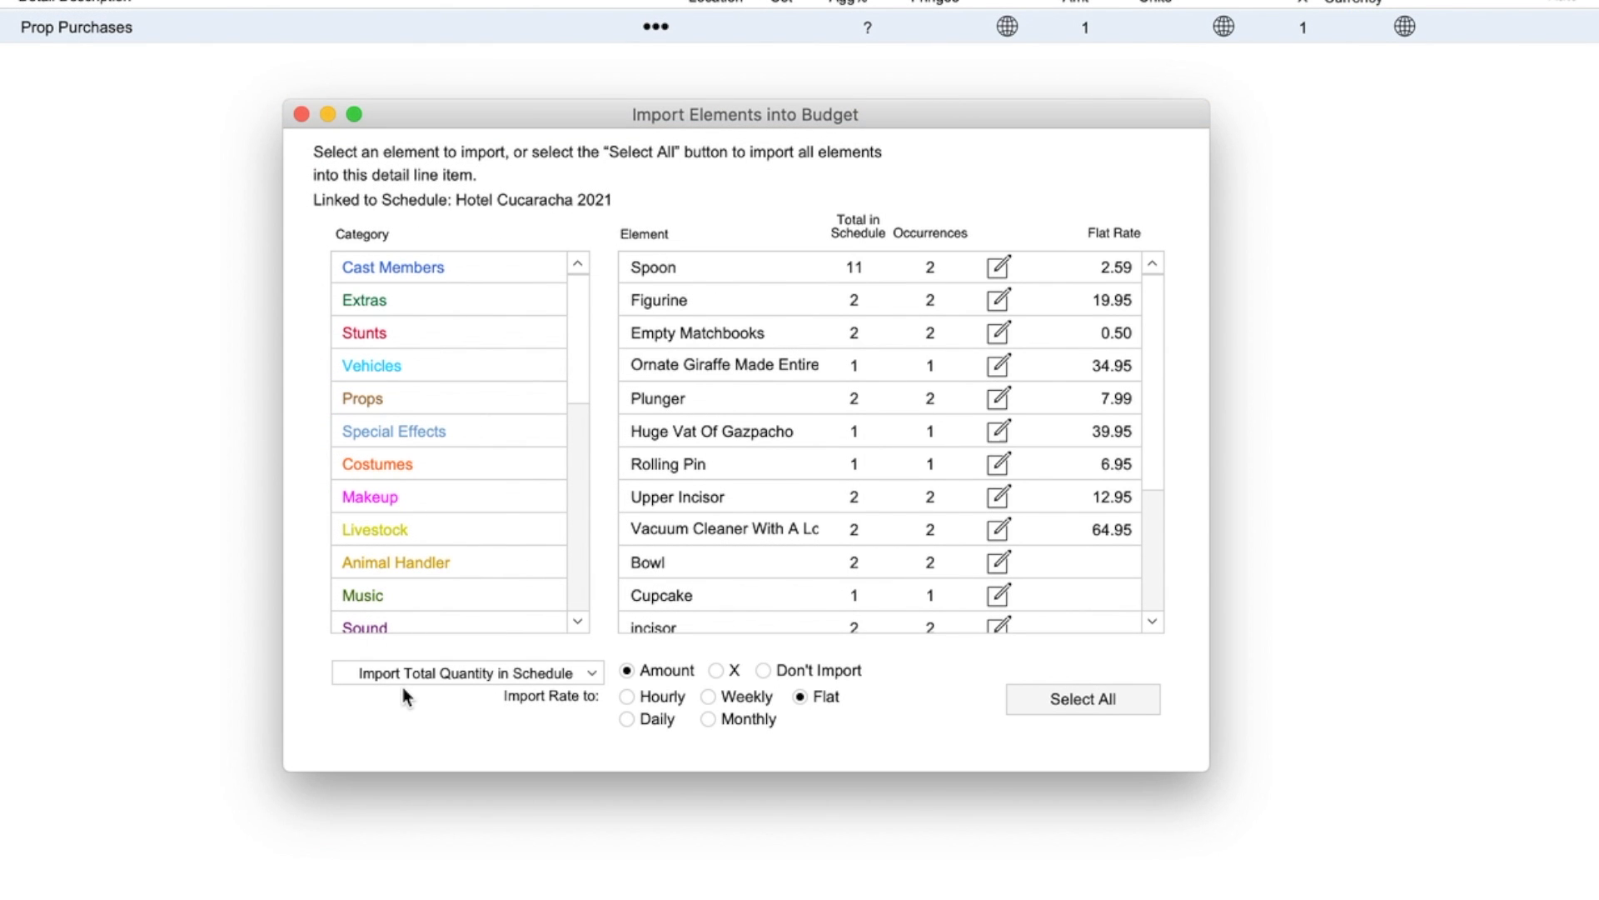
Import all props into Prop Purchases, with total quantity in schedule going to Amount and the rate imported as Flat.
{"action": "left_click", "coordinate": [488, 671]}
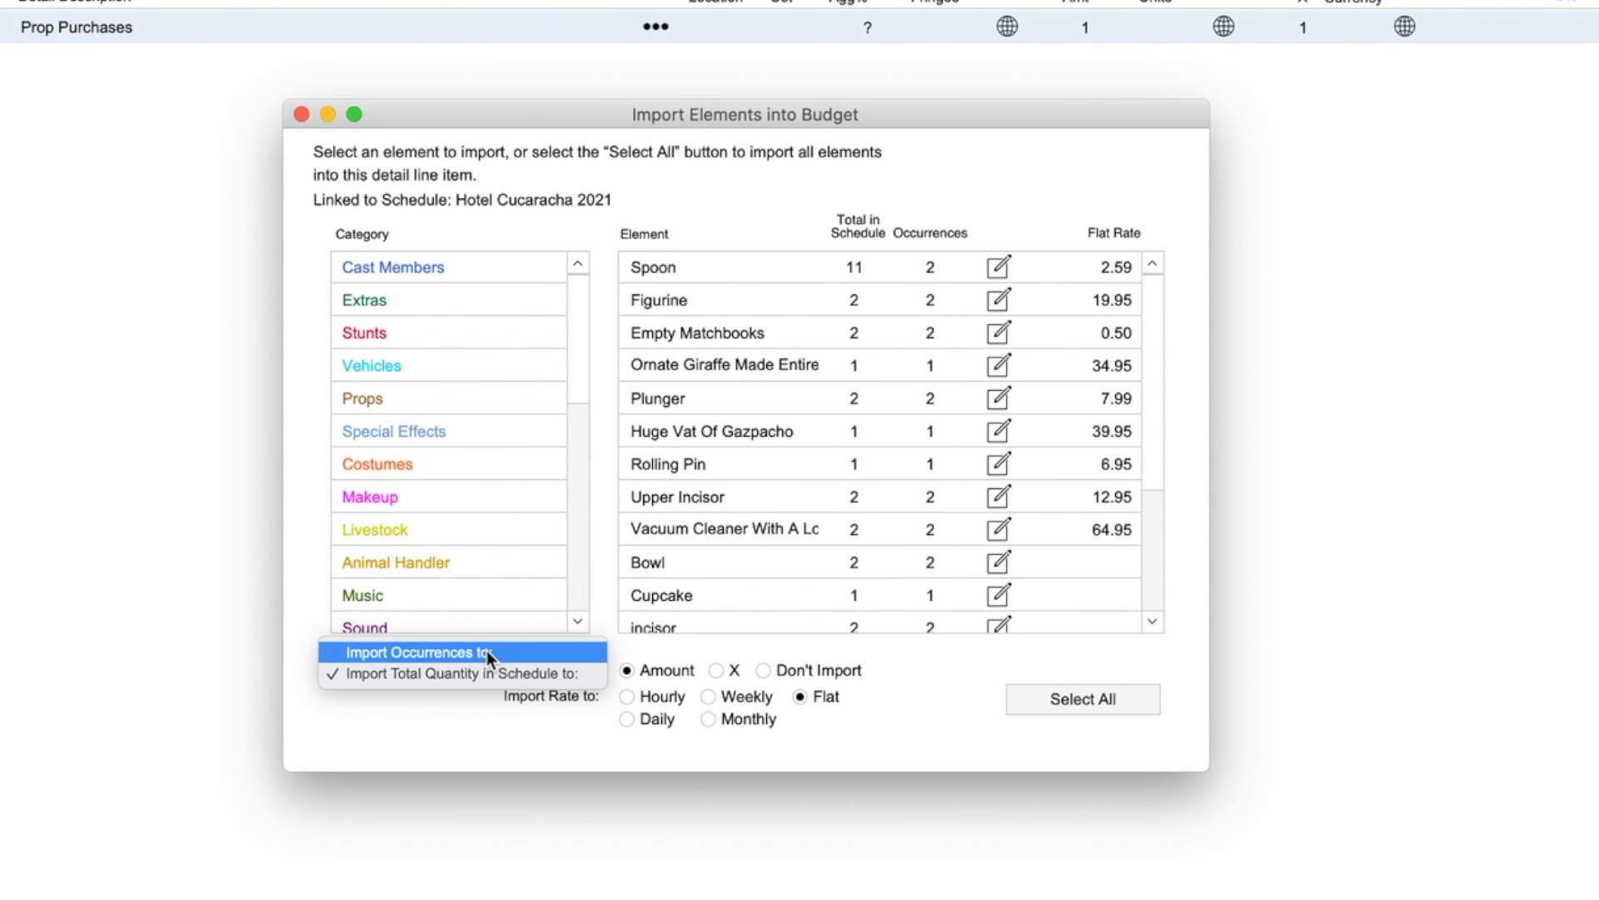
{"action": "left_click", "coordinate": [479, 698]}
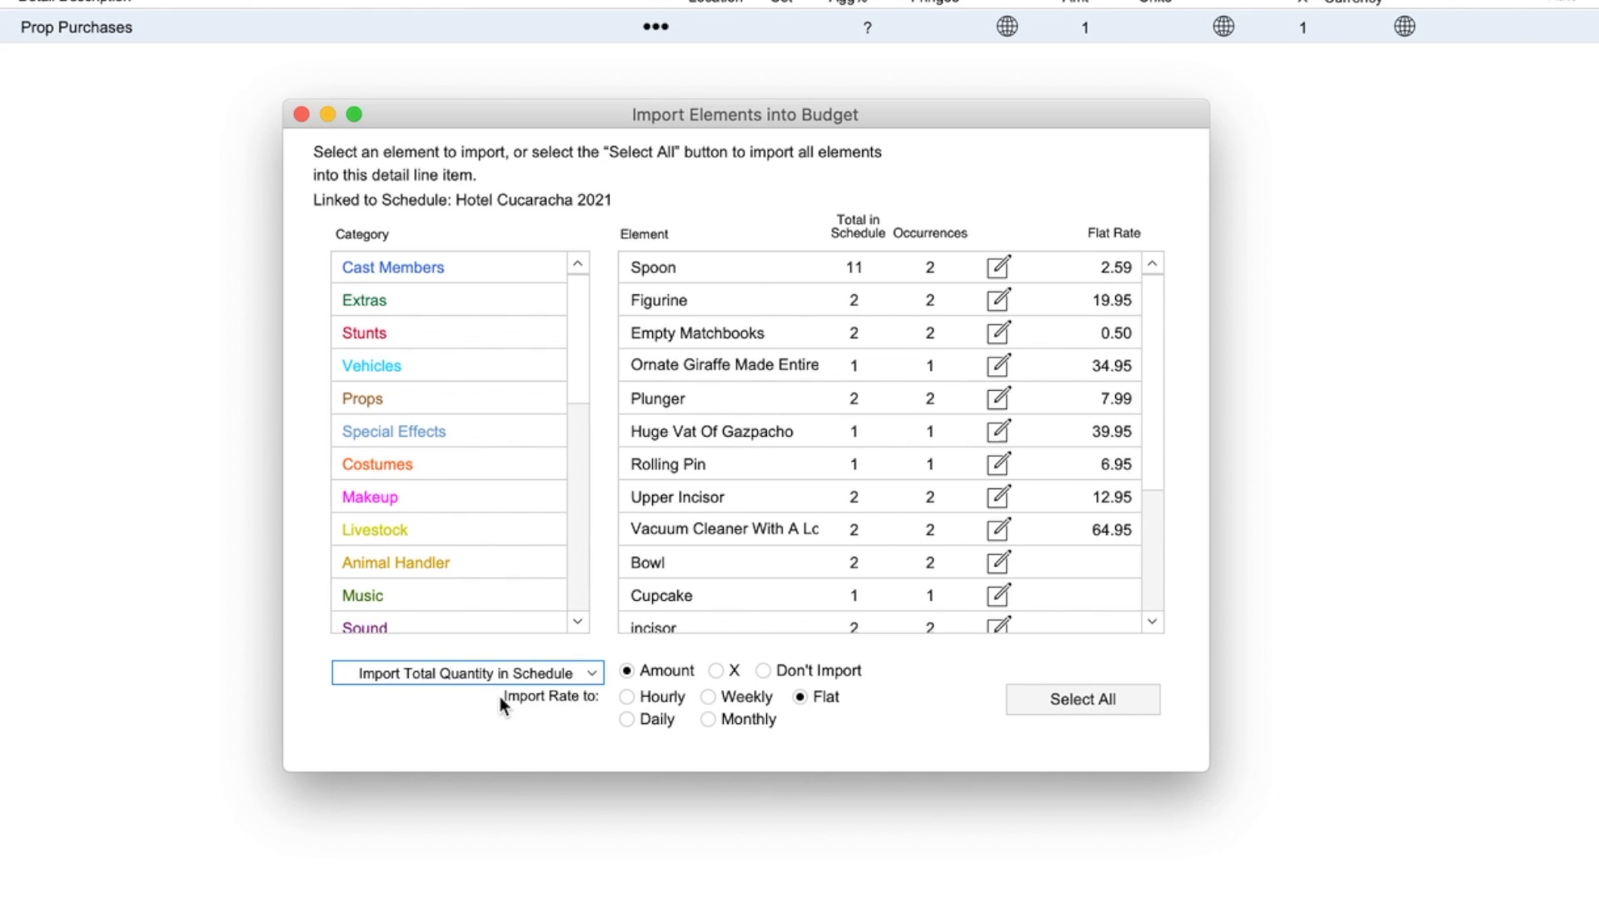
{"action": "left_click", "coordinate": [837, 735]}
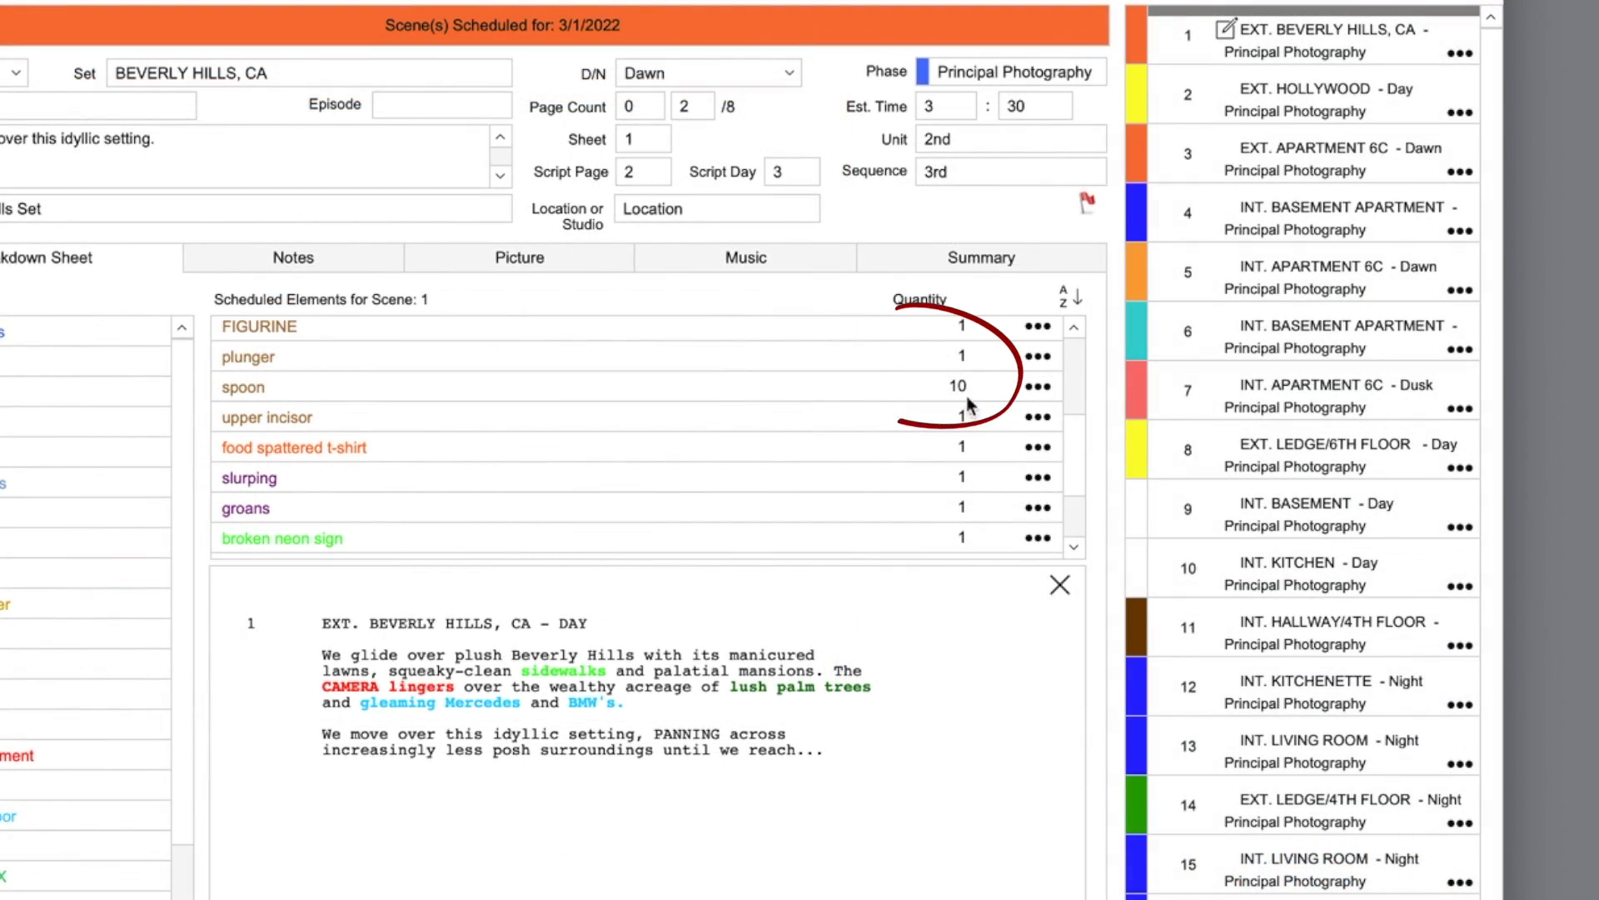
{"action": "left_click", "coordinate": [942, 385]}
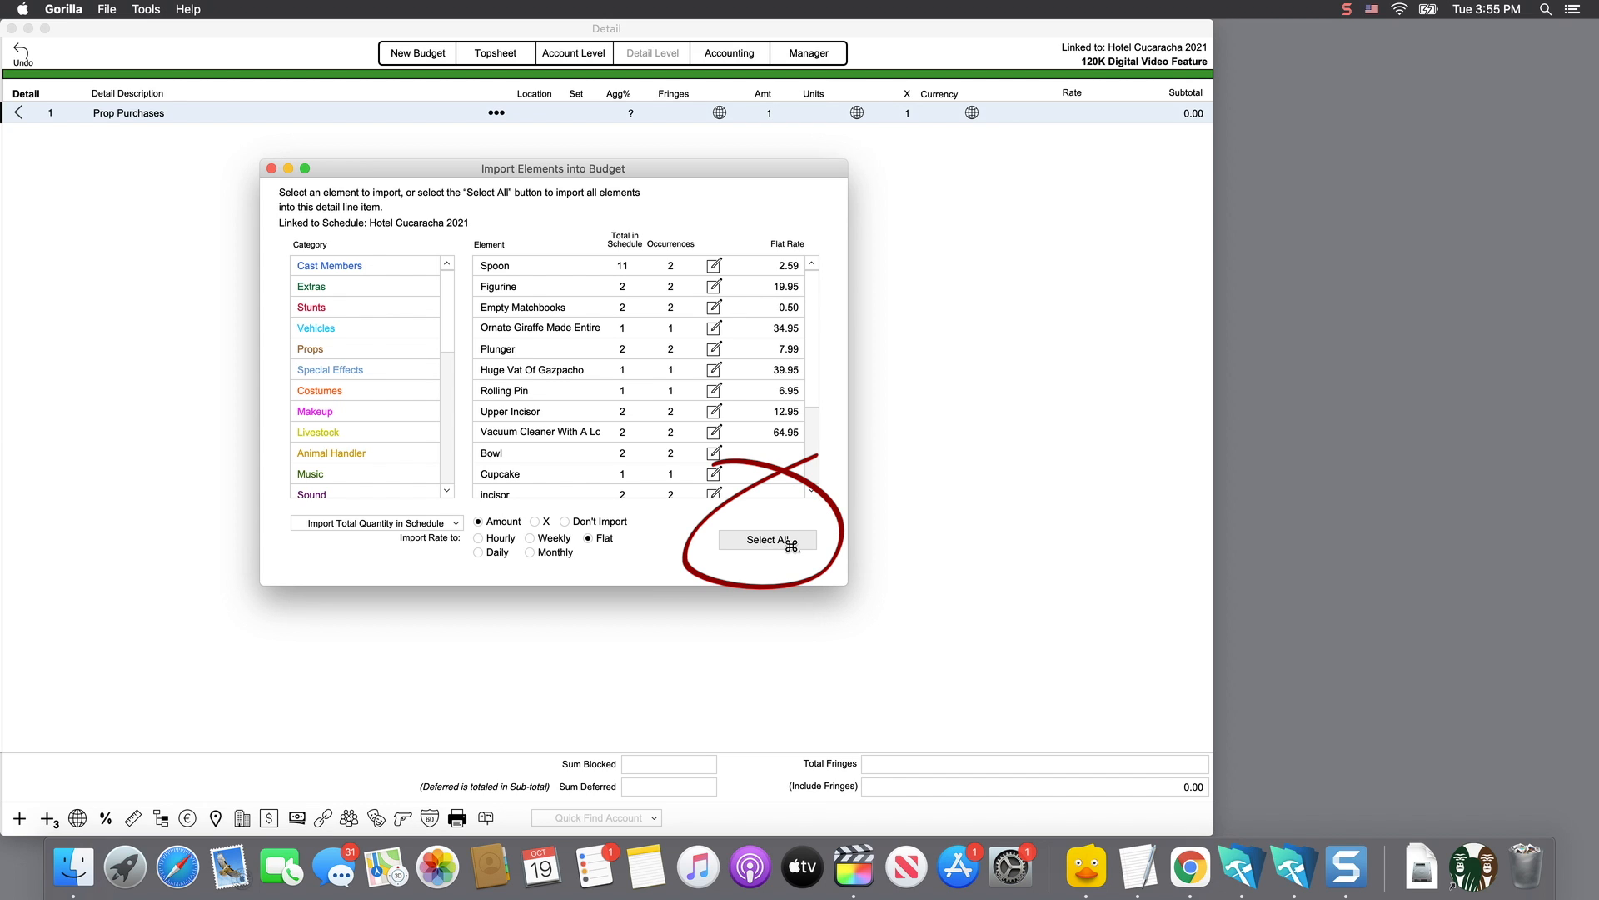
{"action": "left_click", "coordinate": [786, 542]}
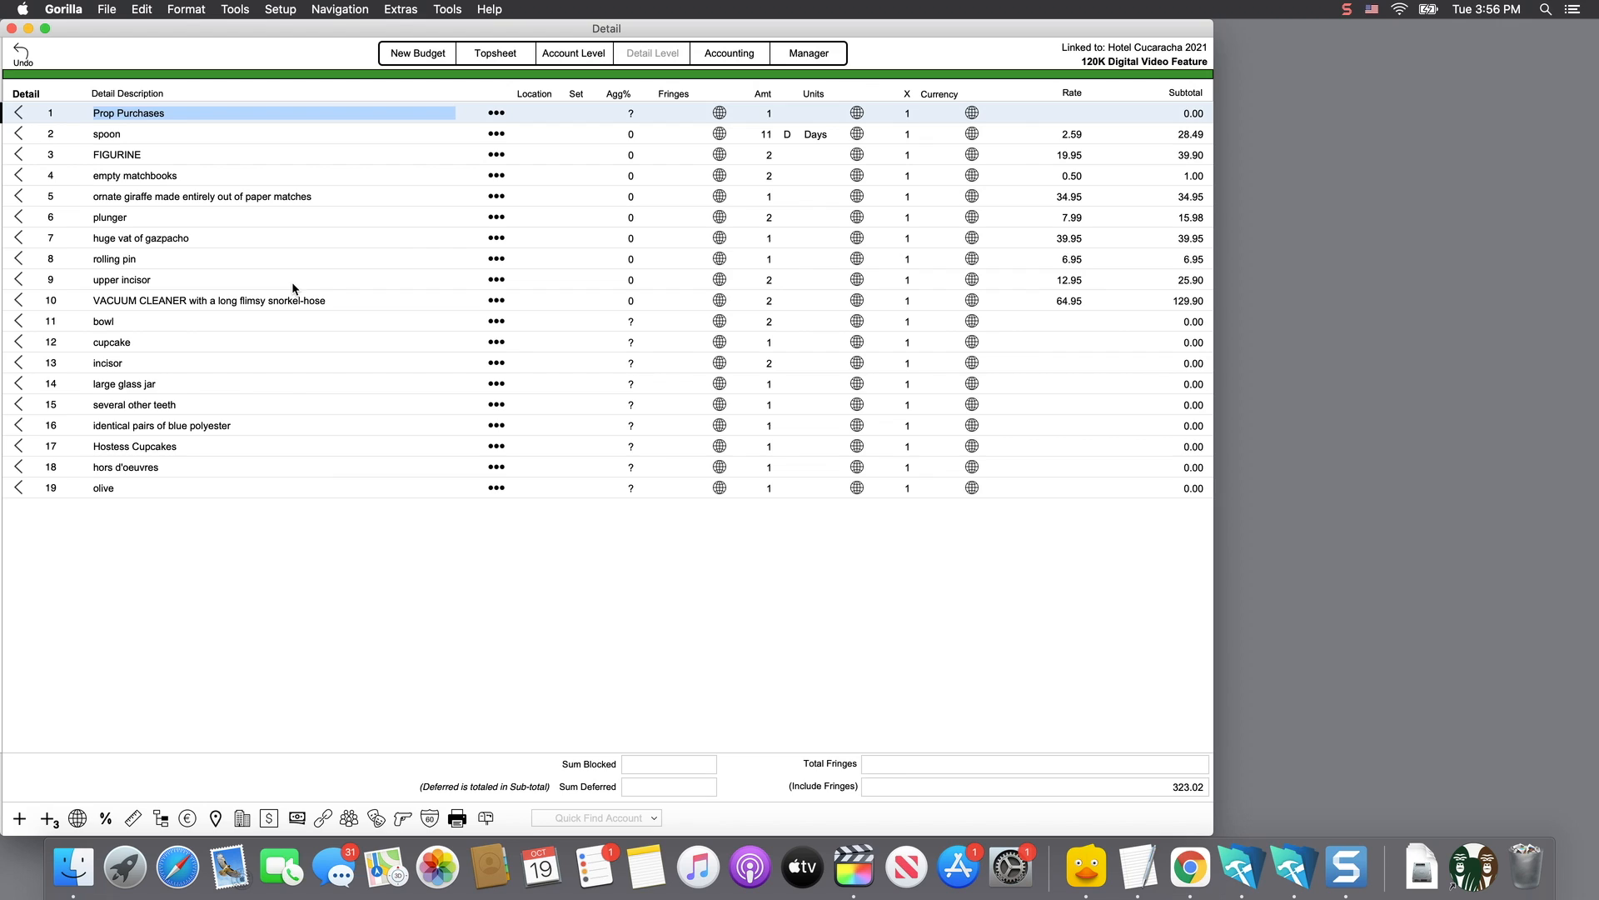
Import all scheduled locations into the Location Rentals account (17-02) of the Location Expenses category.
{"action": "left_click", "coordinate": [498, 56]}
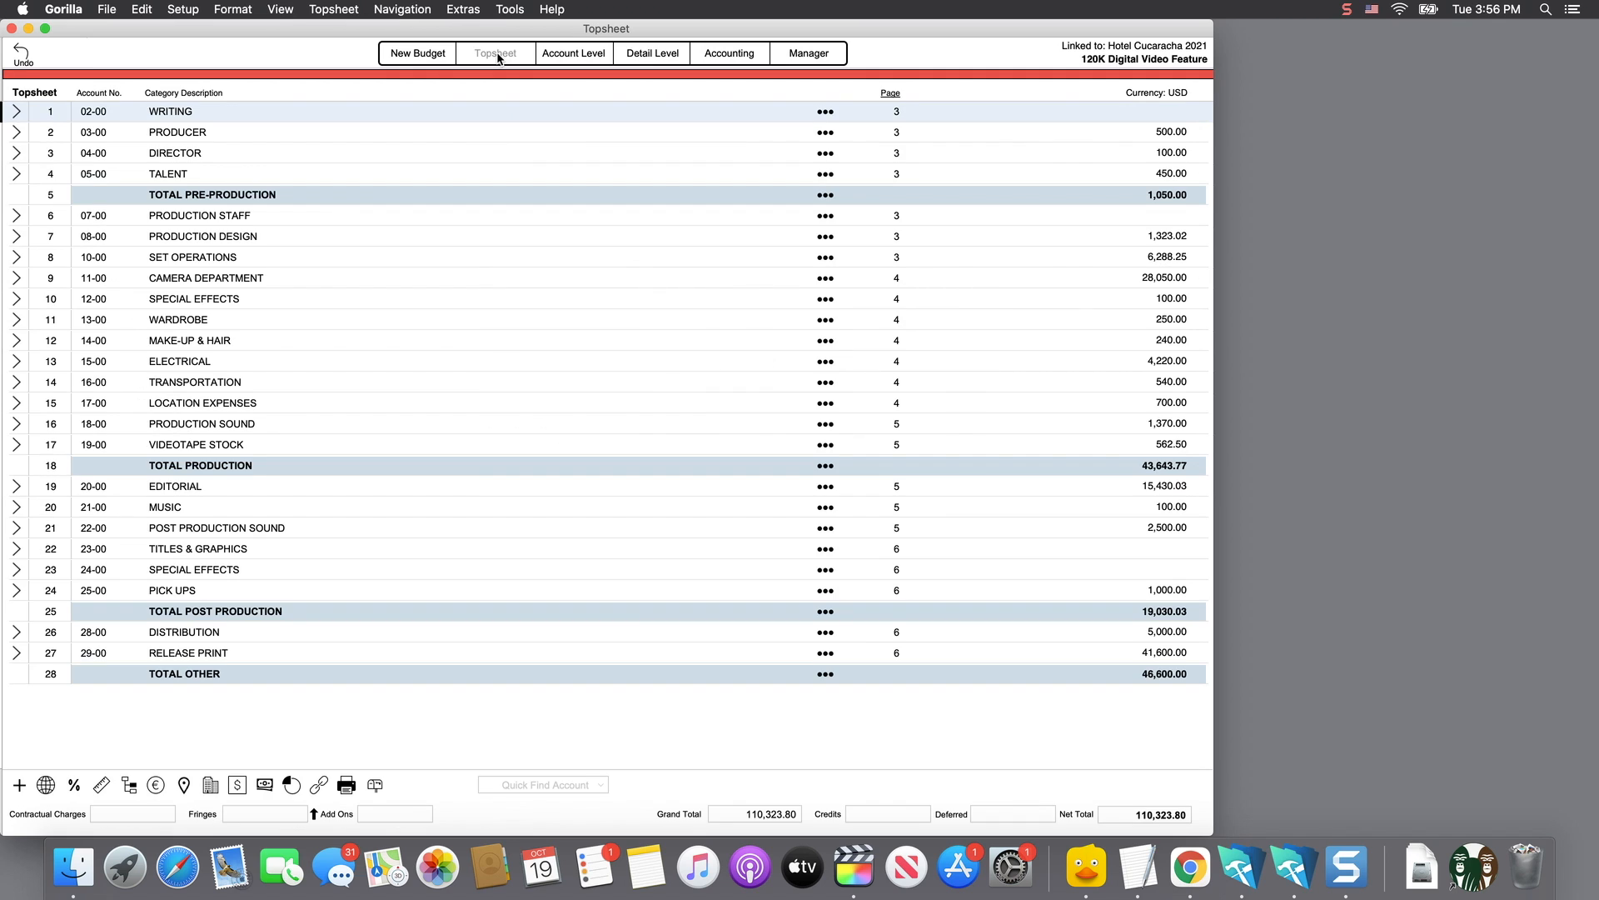
{"action": "left_click", "coordinate": [18, 401]}
{"action": "left_click", "coordinate": [18, 405]}
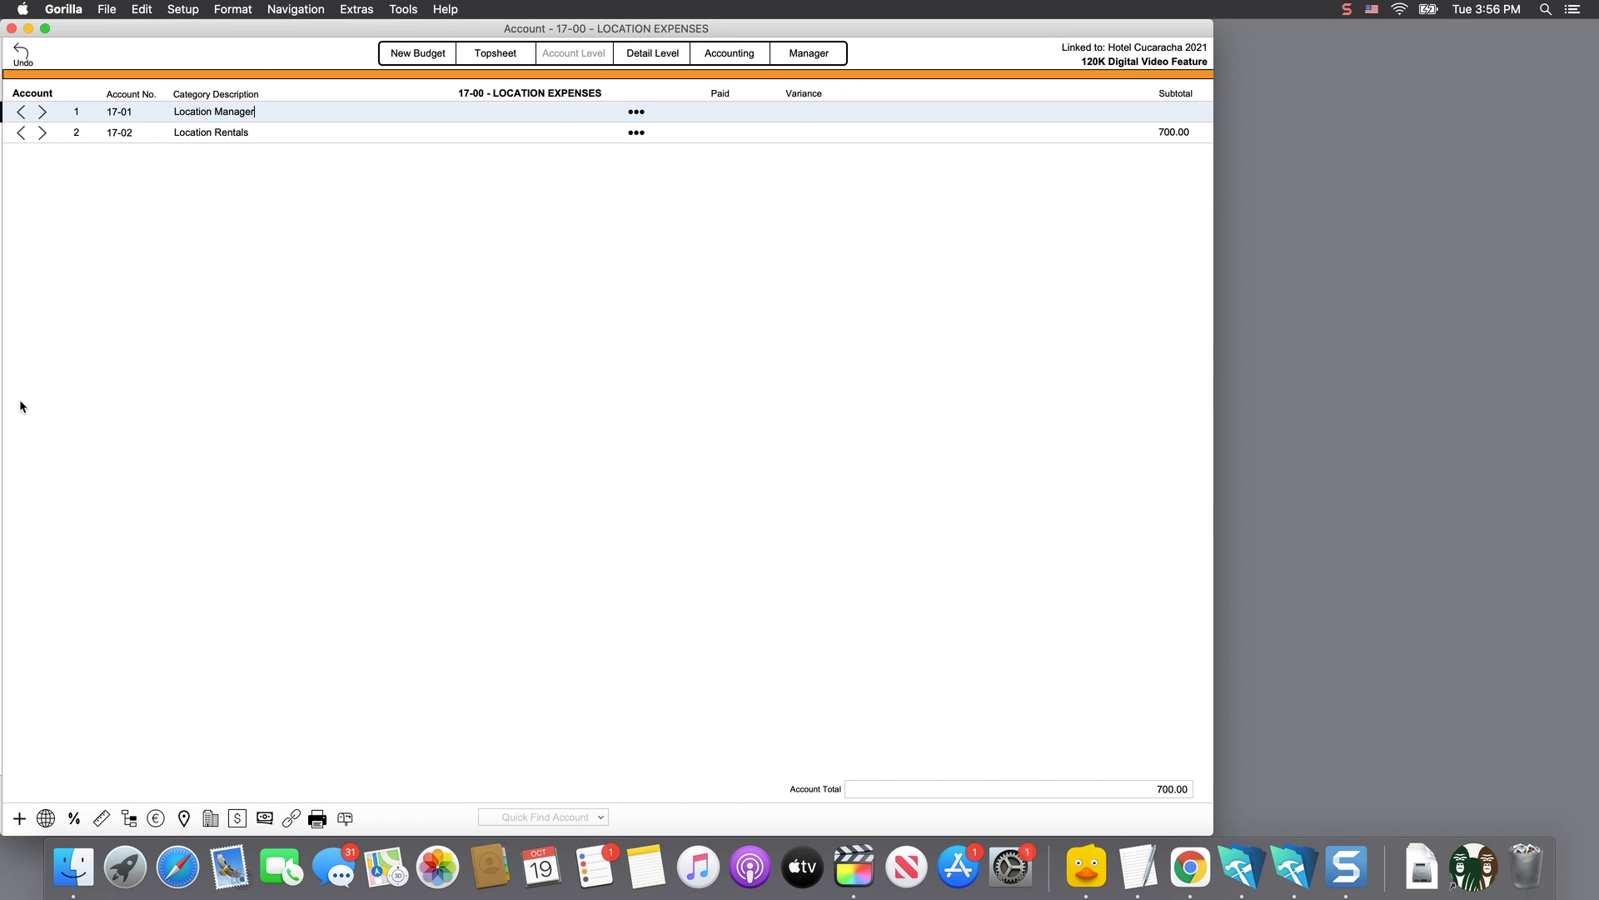
{"action": "left_click", "coordinate": [41, 132]}
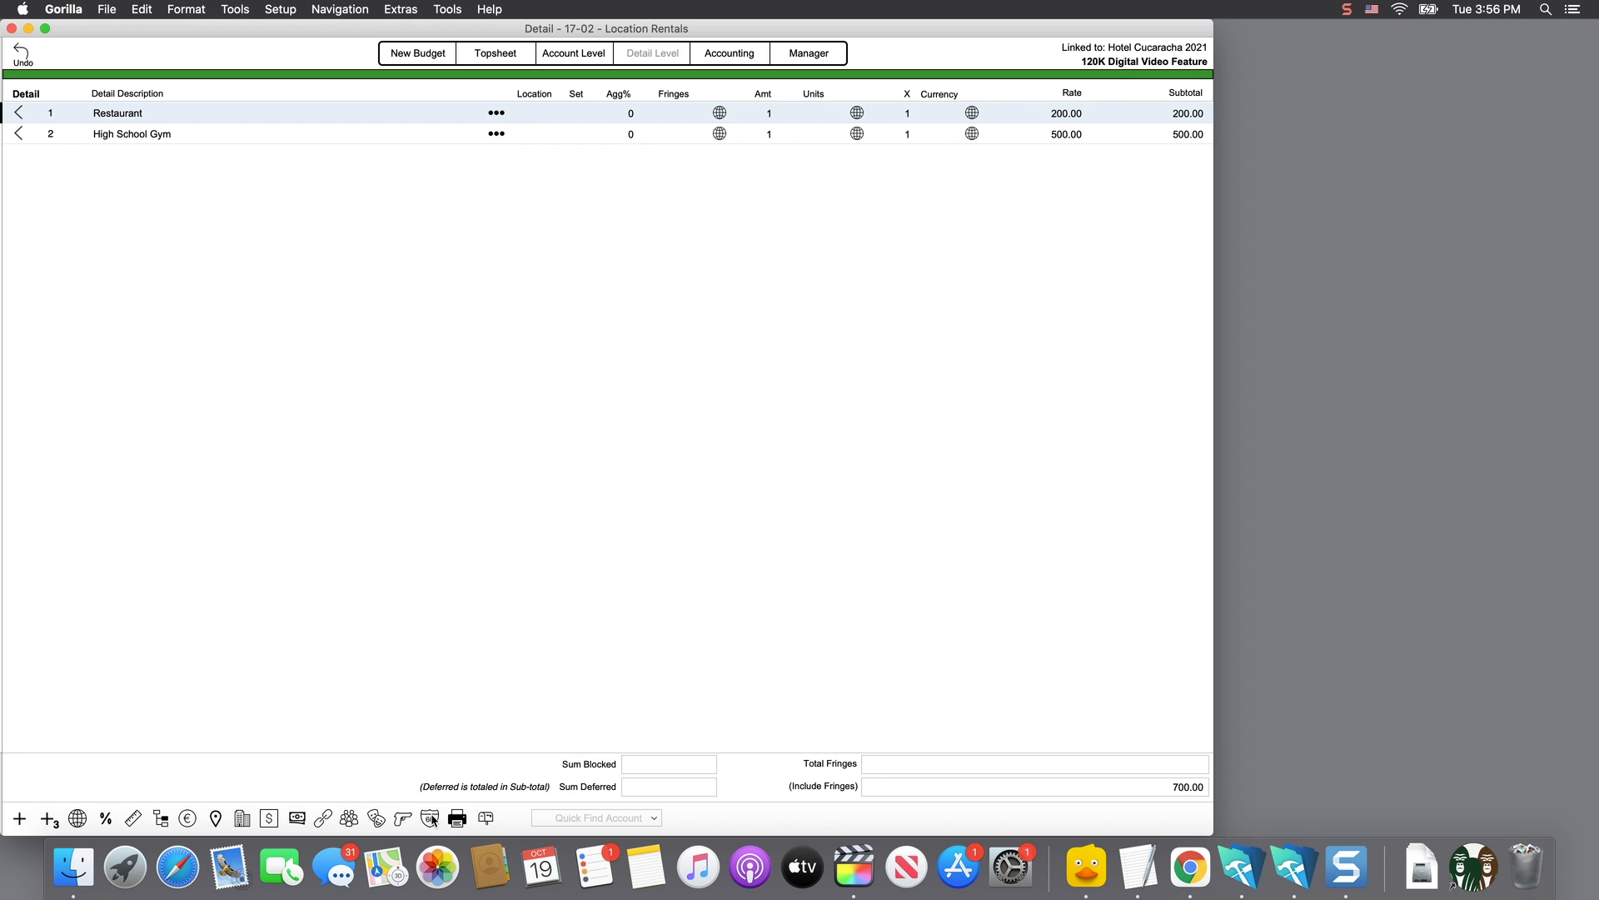
{"action": "key", "text": "super+period"}
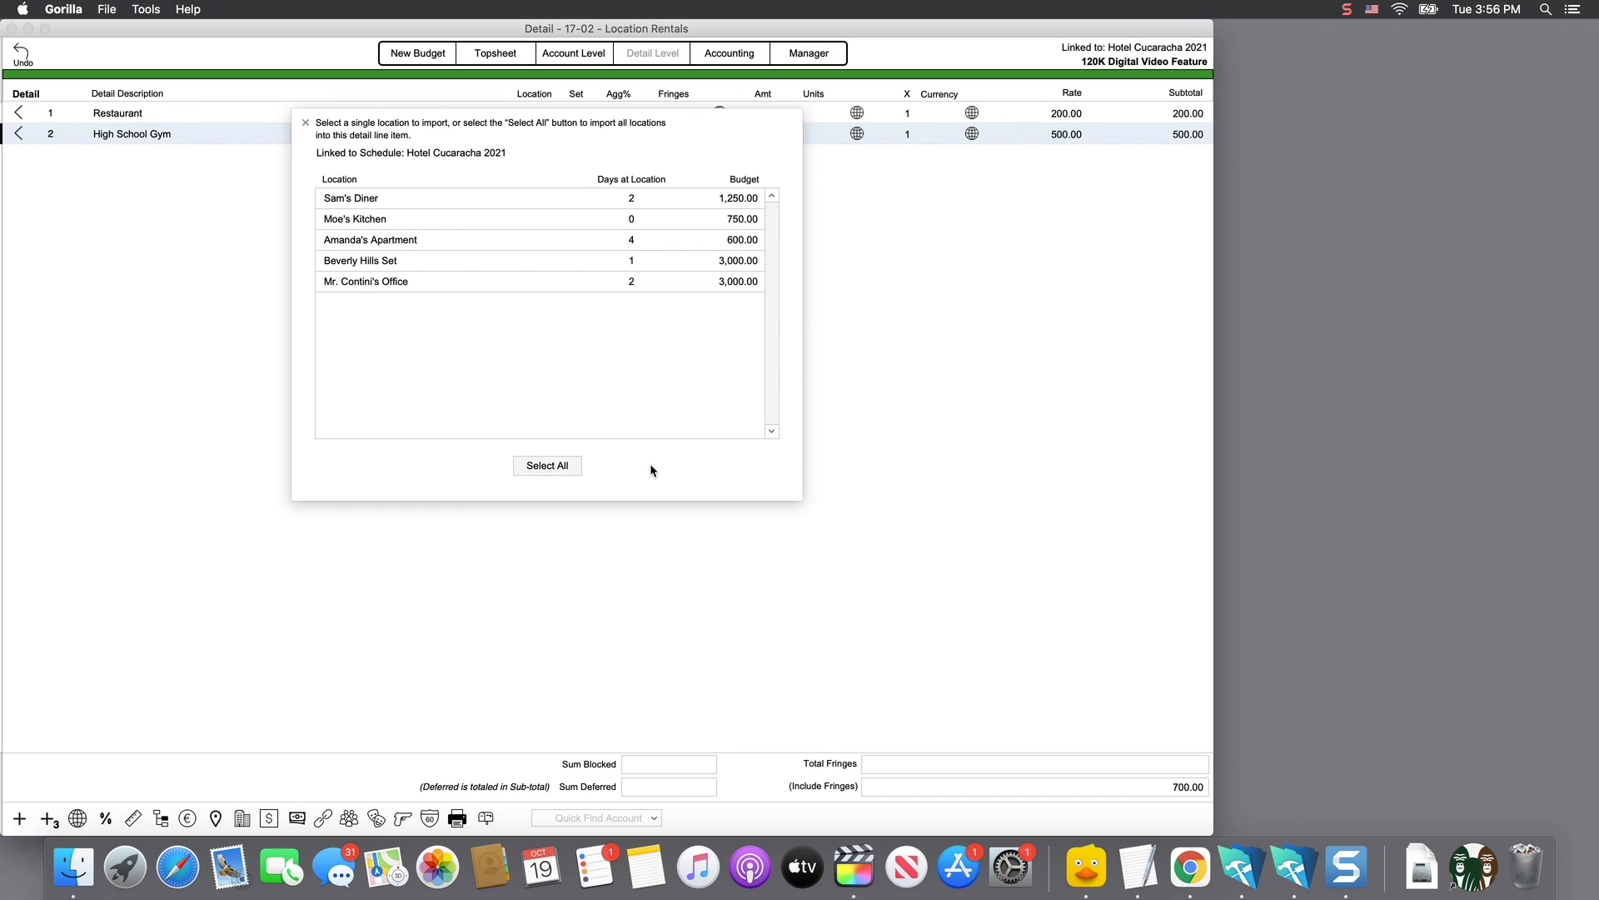
{"action": "left_click", "coordinate": [547, 465]}
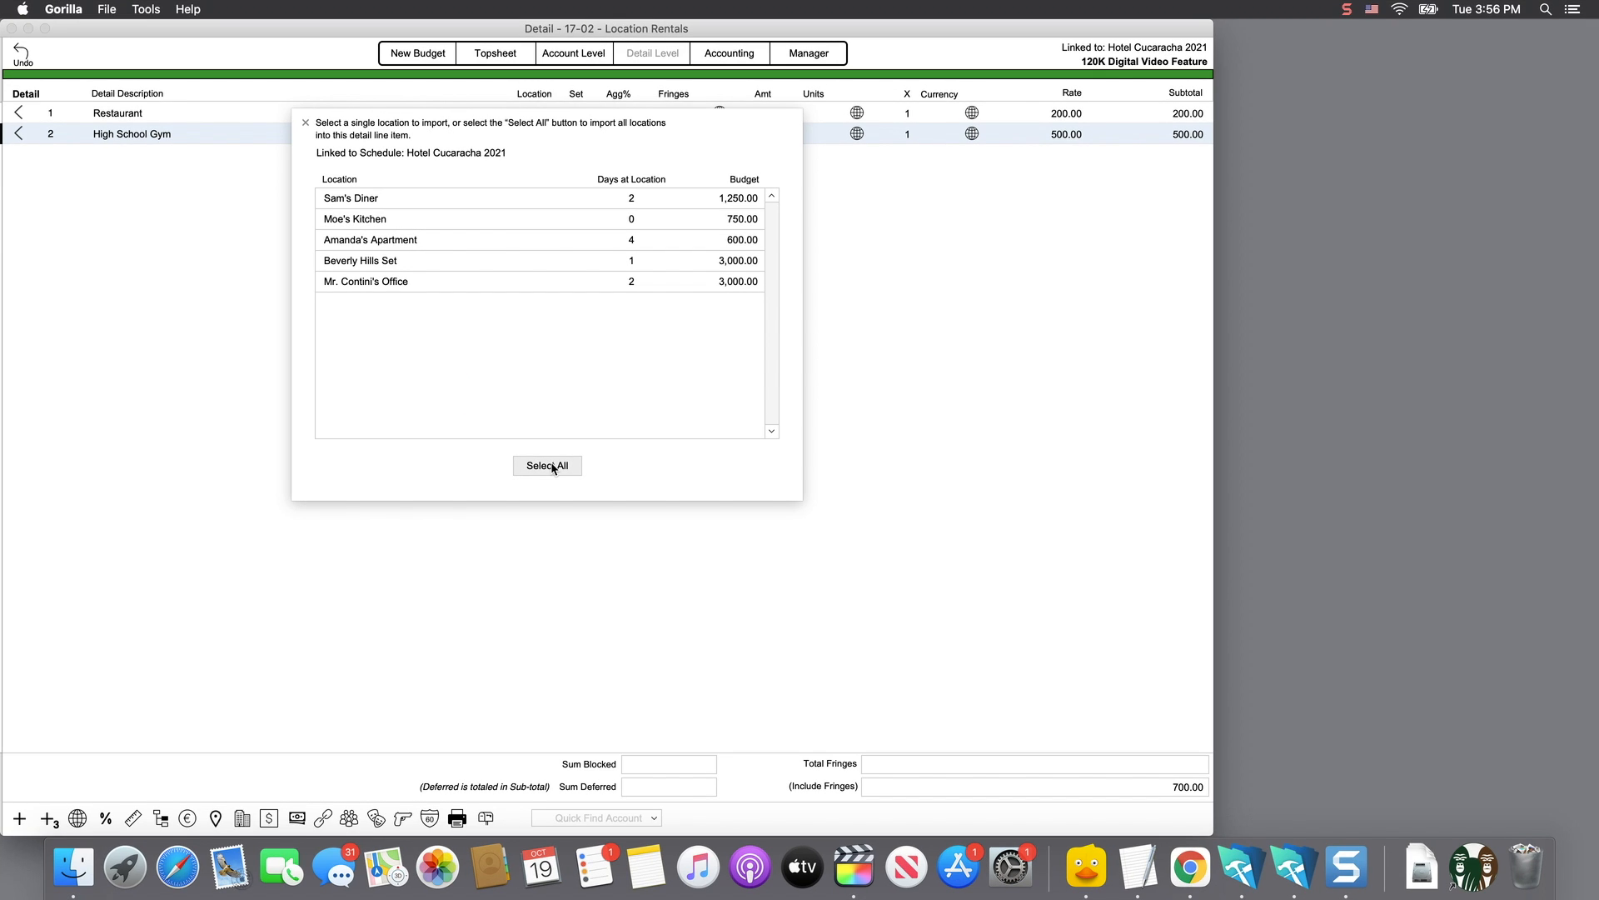